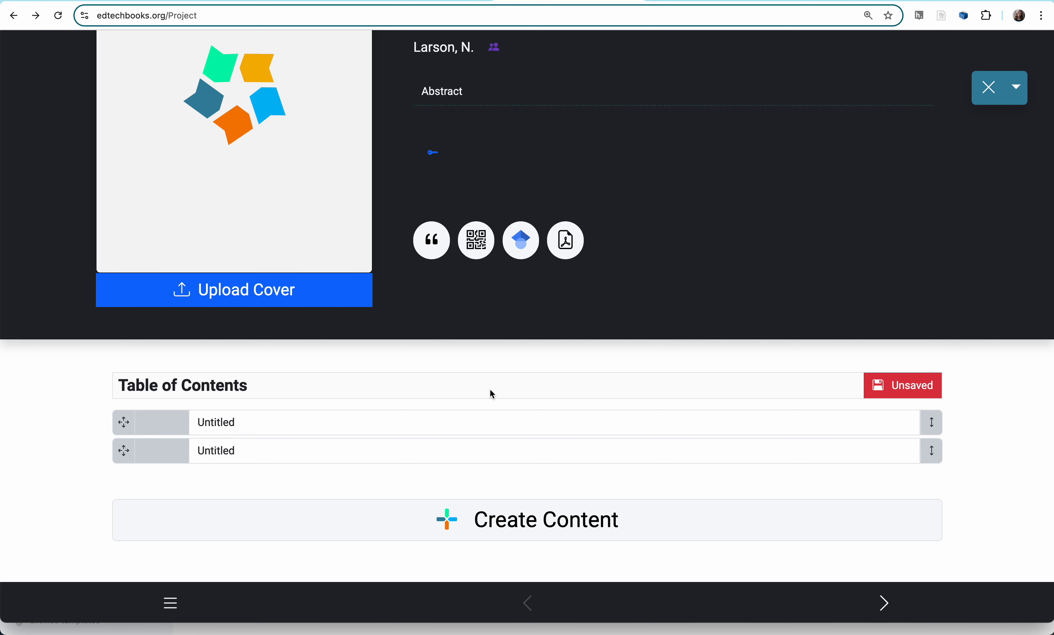
- Save the book's table of contents and leave its editing mode
{"action": "left_click", "coordinate": [903, 390]}
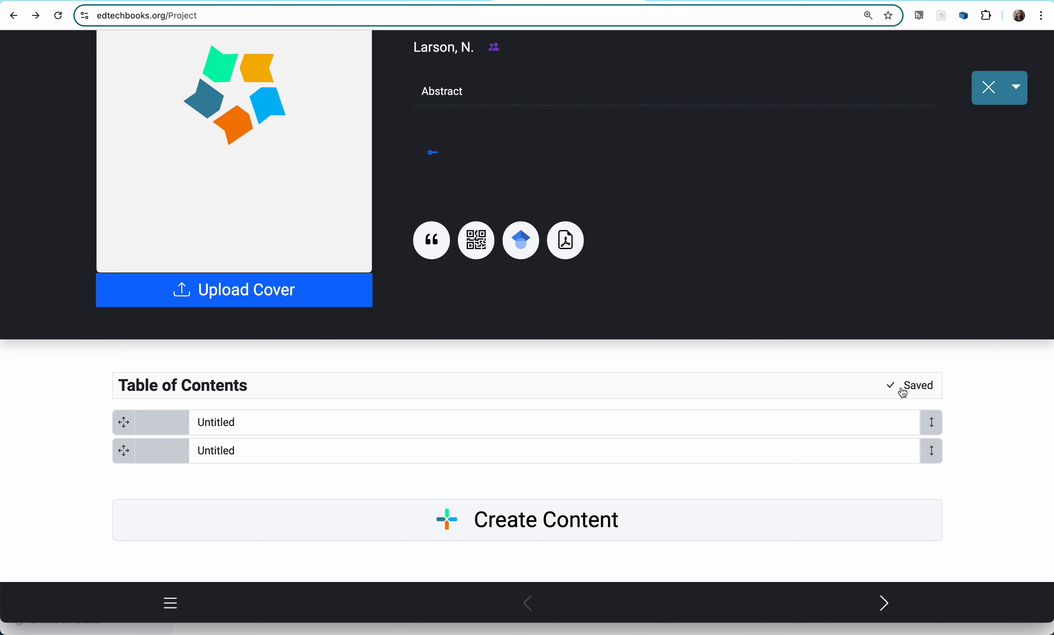
{"action": "left_click", "coordinate": [988, 94]}
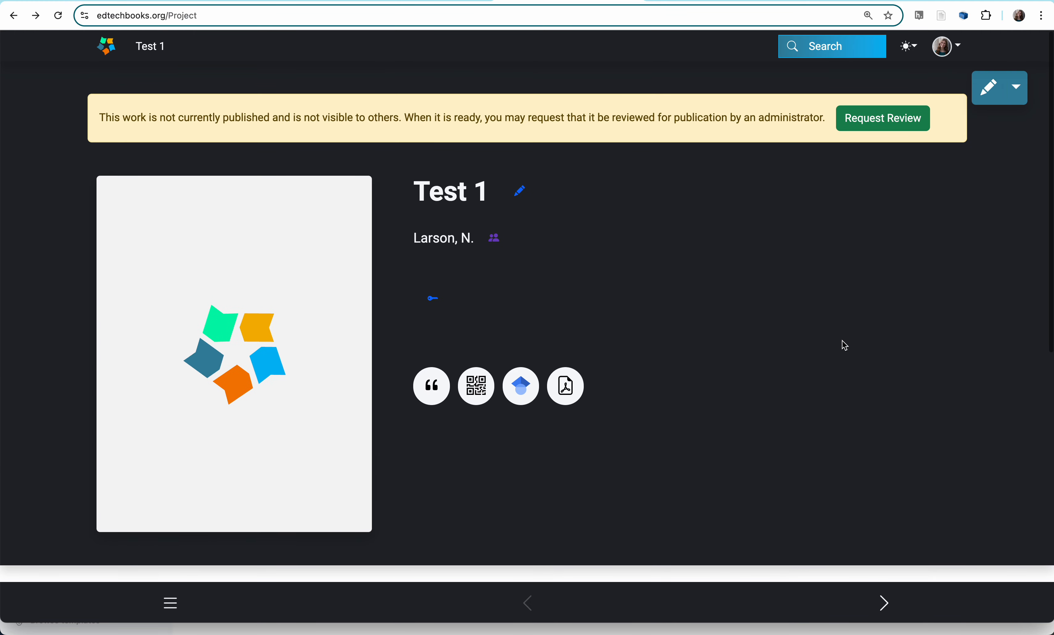
- Create a new content page in the Test 1 book and open that untitled page
{"action": "scroll", "coordinate": [839, 346], "scroll_direction": "down", "scroll_amount": 6}
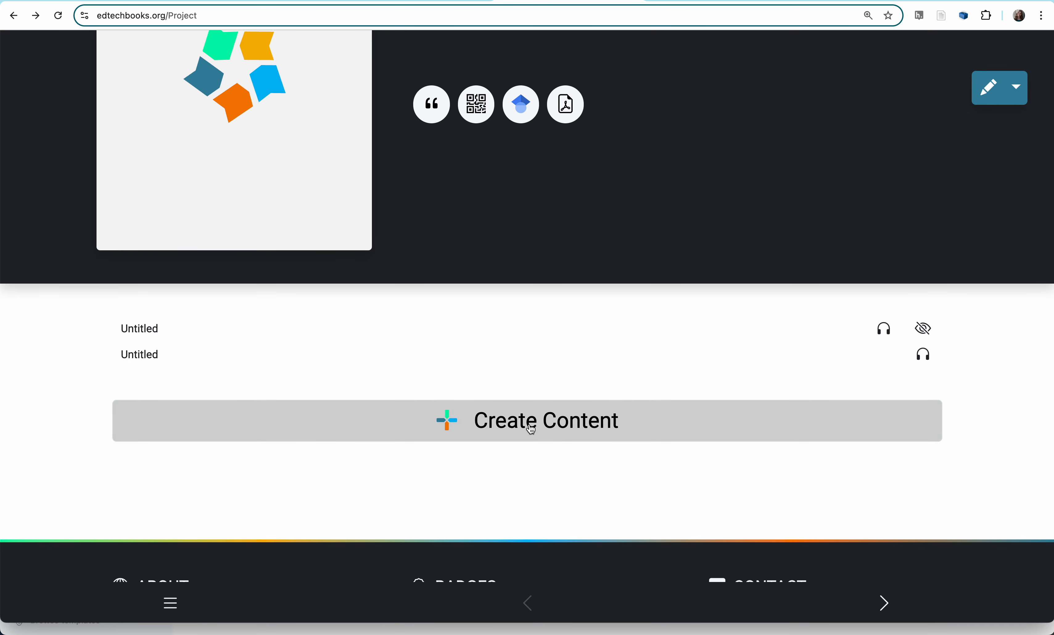
{"action": "left_click", "coordinate": [1012, 103]}
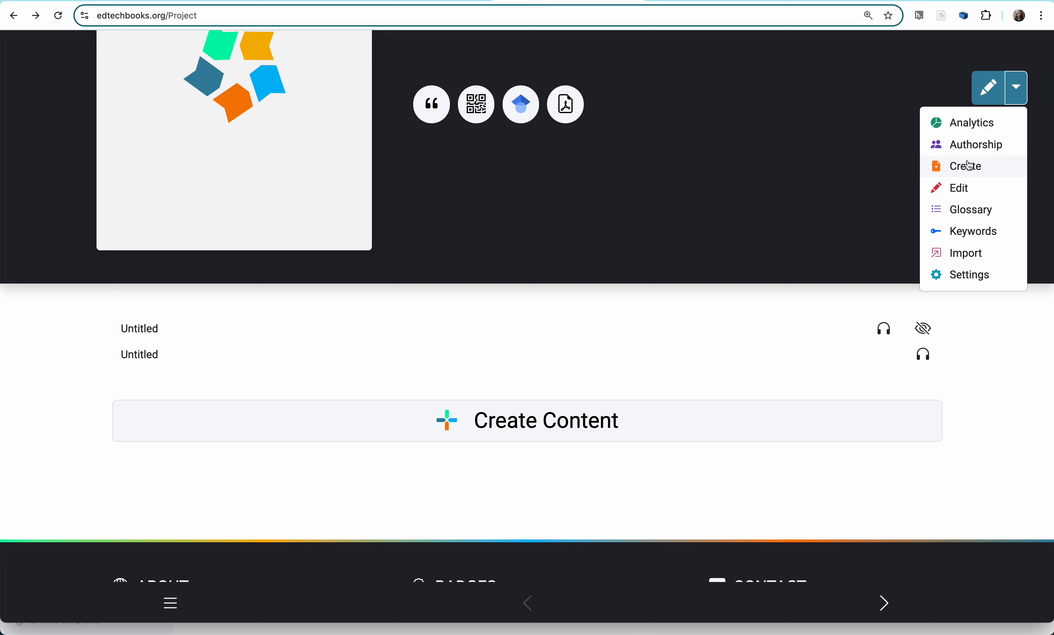
{"action": "left_click", "coordinate": [505, 420]}
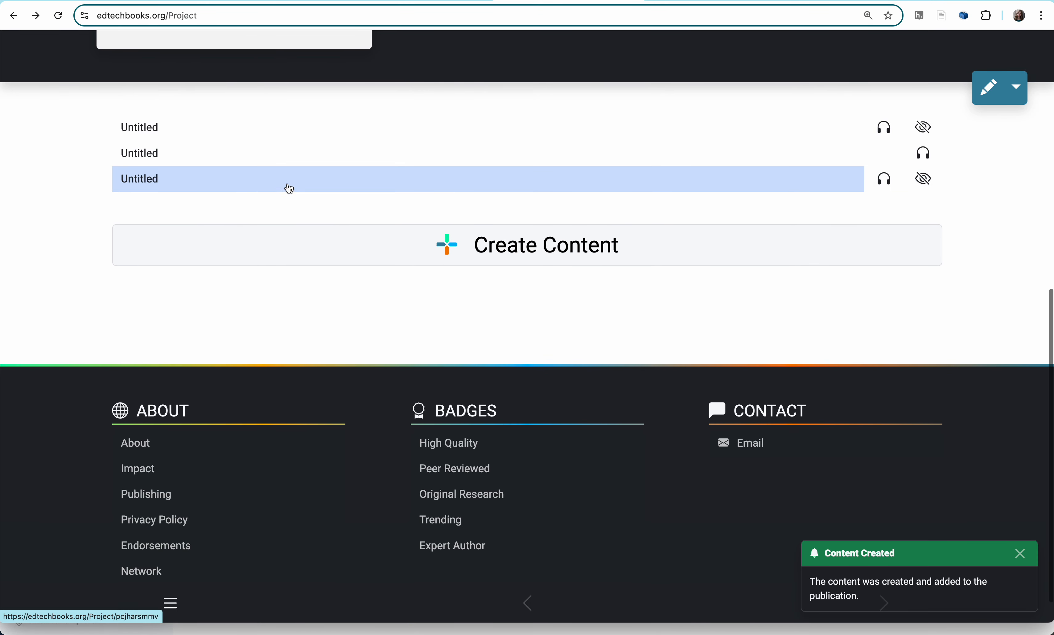
{"action": "left_click", "coordinate": [304, 183]}
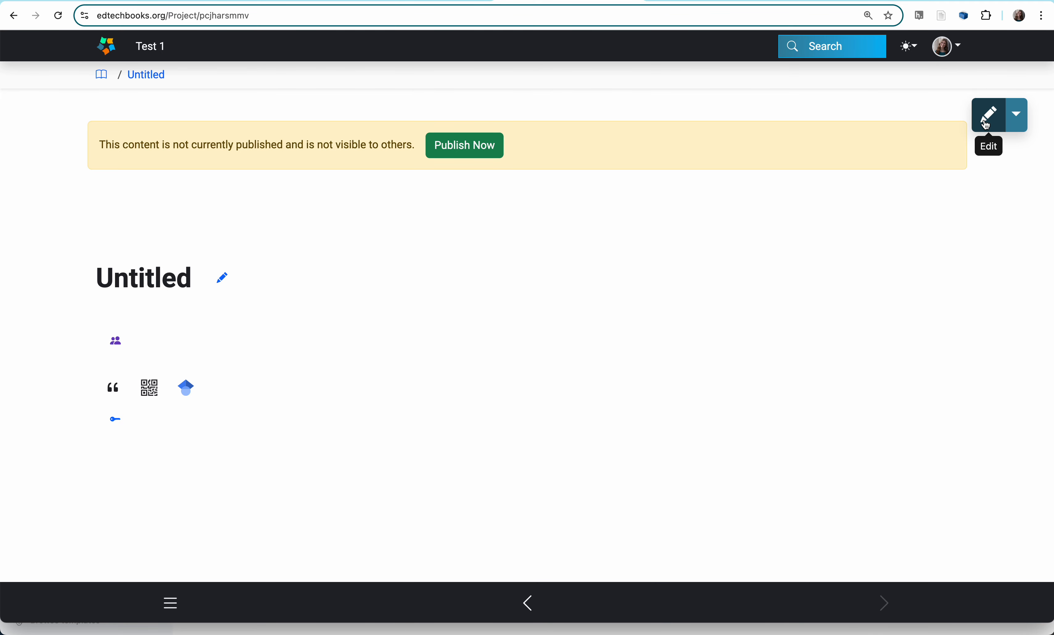
- Start editing the page, add a Google Doc element with the copied sharing link, and import the document as HTML
{"action": "left_click", "coordinate": [984, 125]}
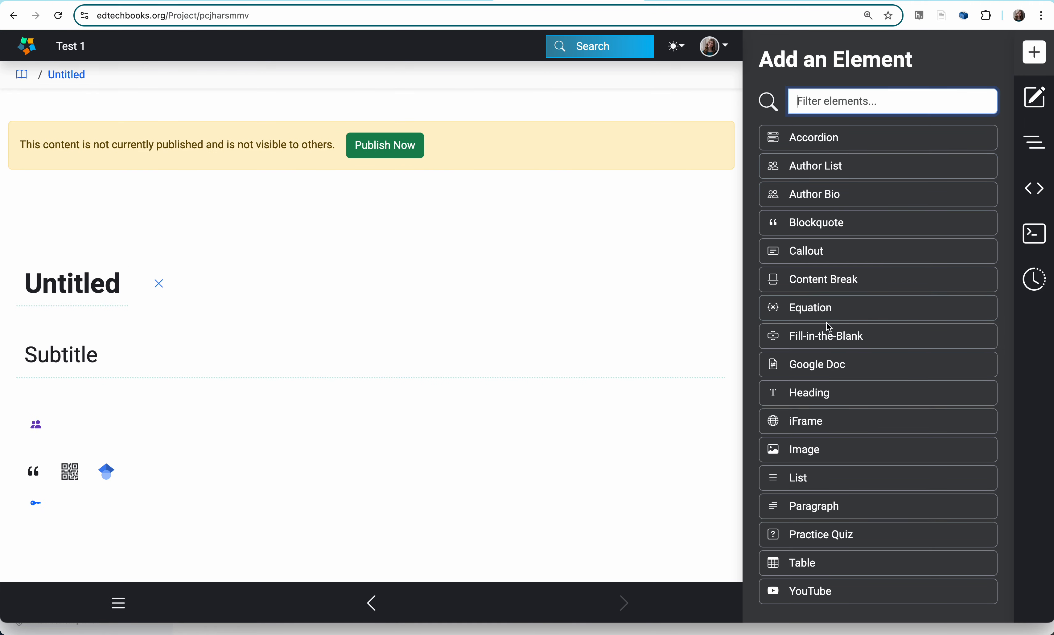
{"action": "left_click", "coordinate": [816, 374]}
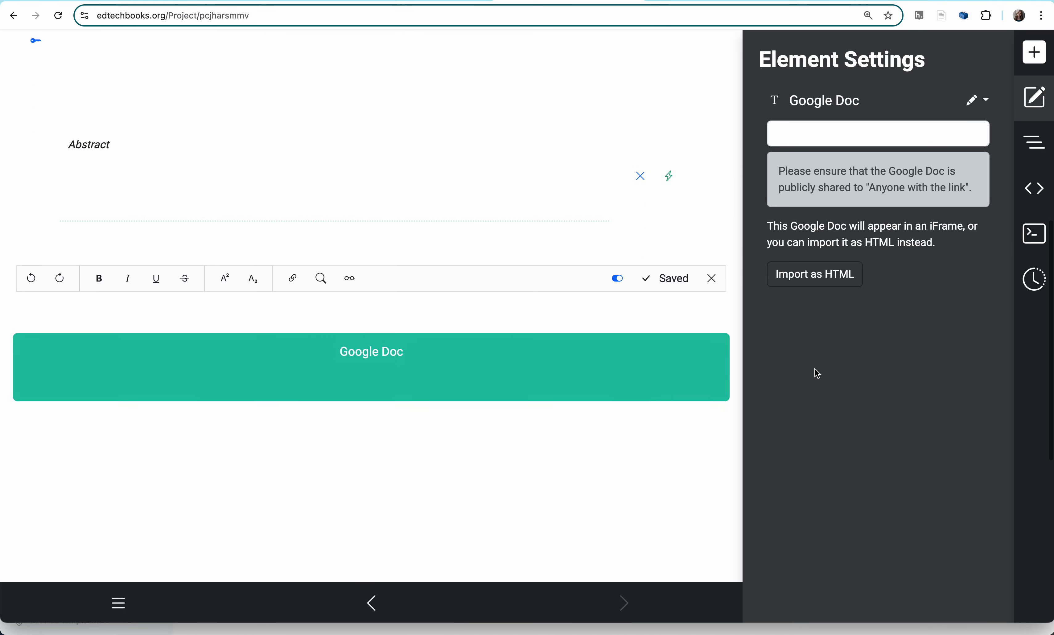
{"action": "left_click", "coordinate": [814, 134]}
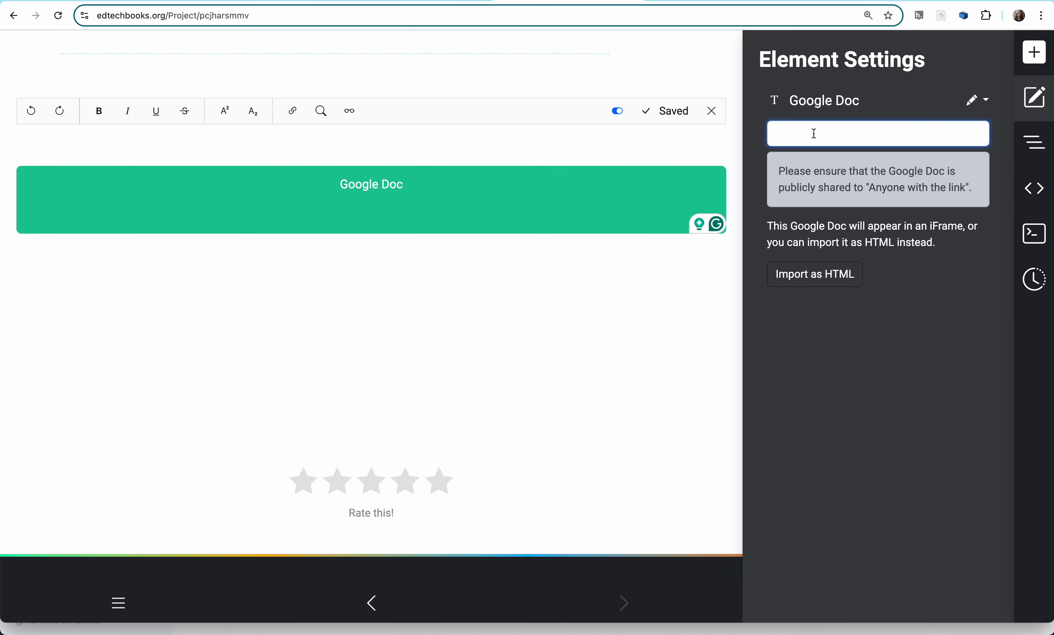
{"action": "key", "text": "super+v"}
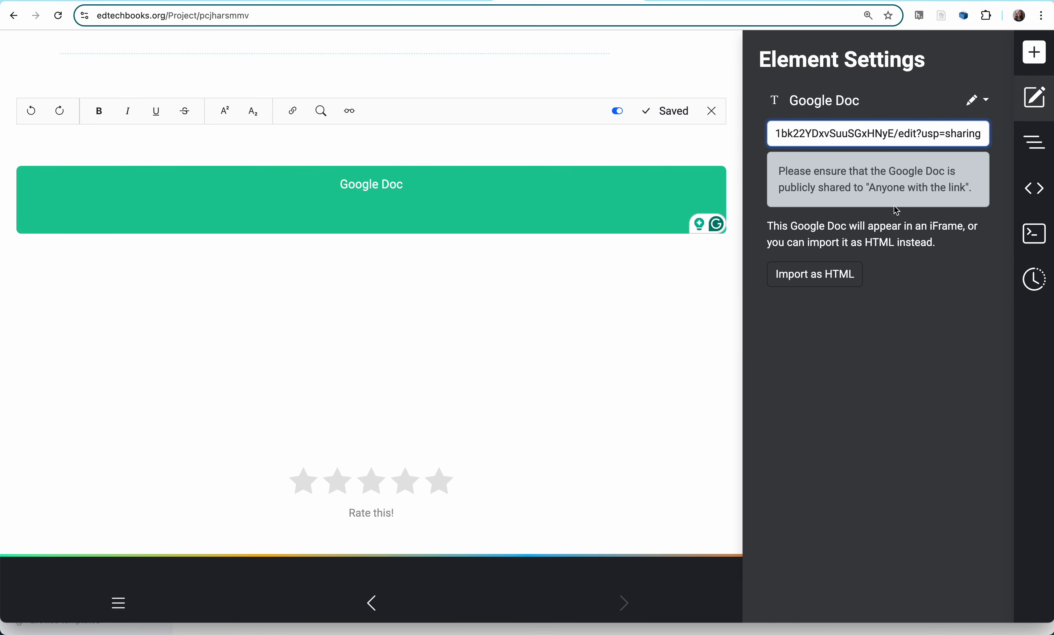
{"action": "left_click", "coordinate": [812, 275]}
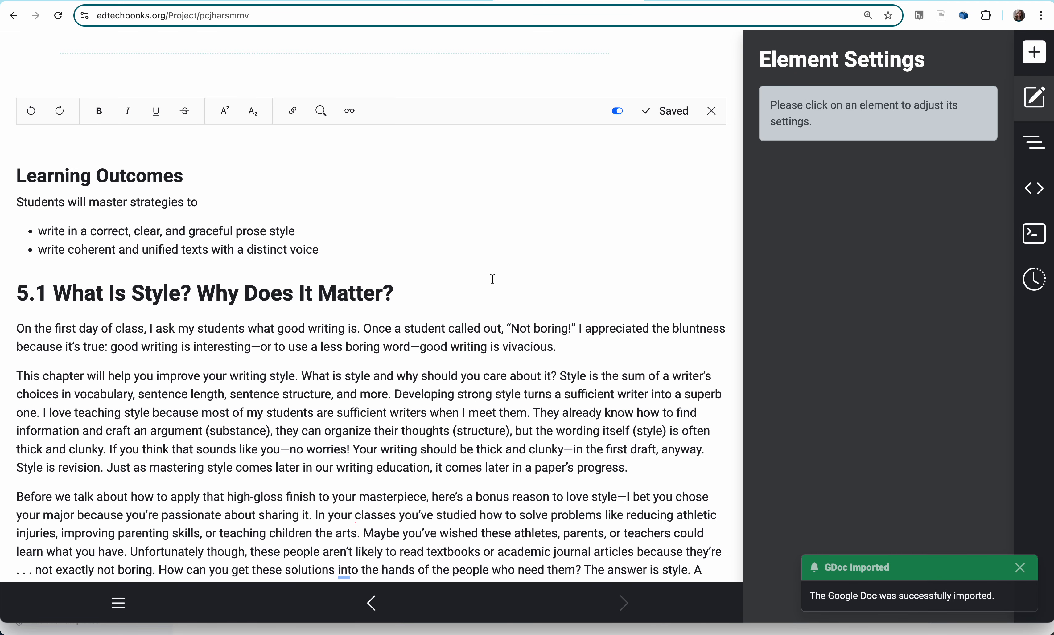
- Insert a callout on a new line between the learning outcomes list and the heading "5.1 What Is Style? Why Does It Matter?"
{"action": "scroll", "coordinate": [372, 322], "scroll_direction": "up", "scroll_amount": 1}
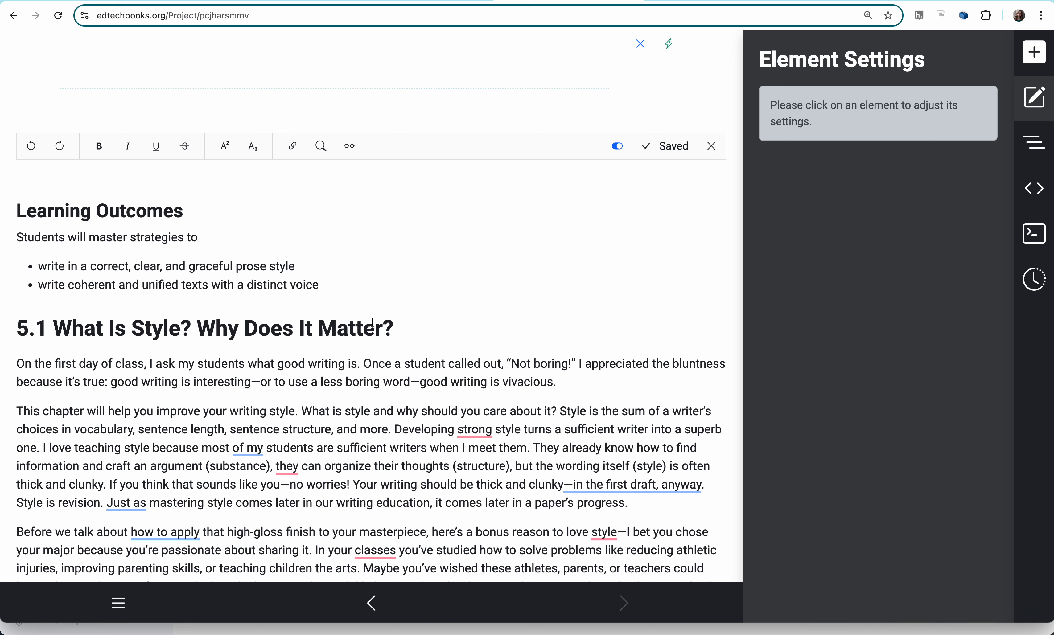
{"action": "left_click", "coordinate": [373, 323]}
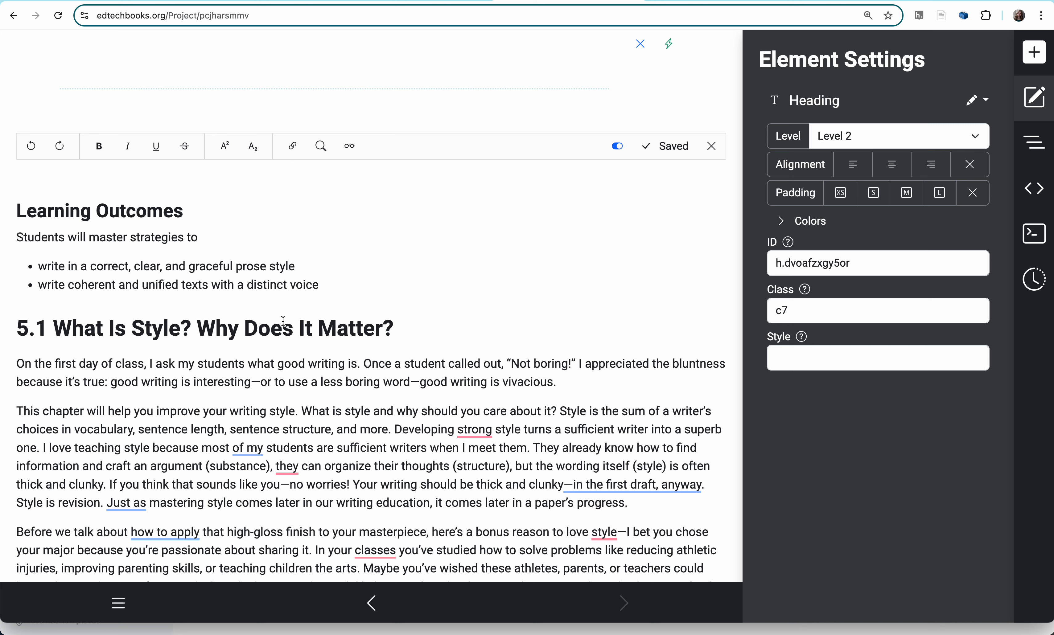
{"action": "left_click", "coordinate": [265, 324]}
{"action": "left_click", "coordinate": [1038, 50]}
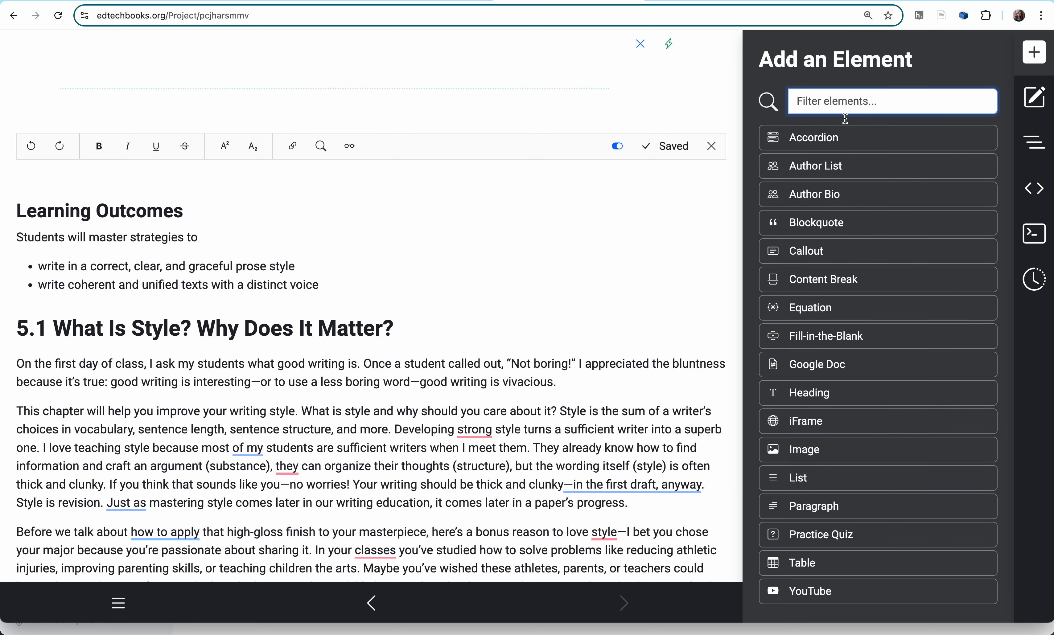
{"action": "left_click", "coordinate": [338, 287]}
{"action": "key", "text": "Return"}
{"action": "key", "text": "Return"}
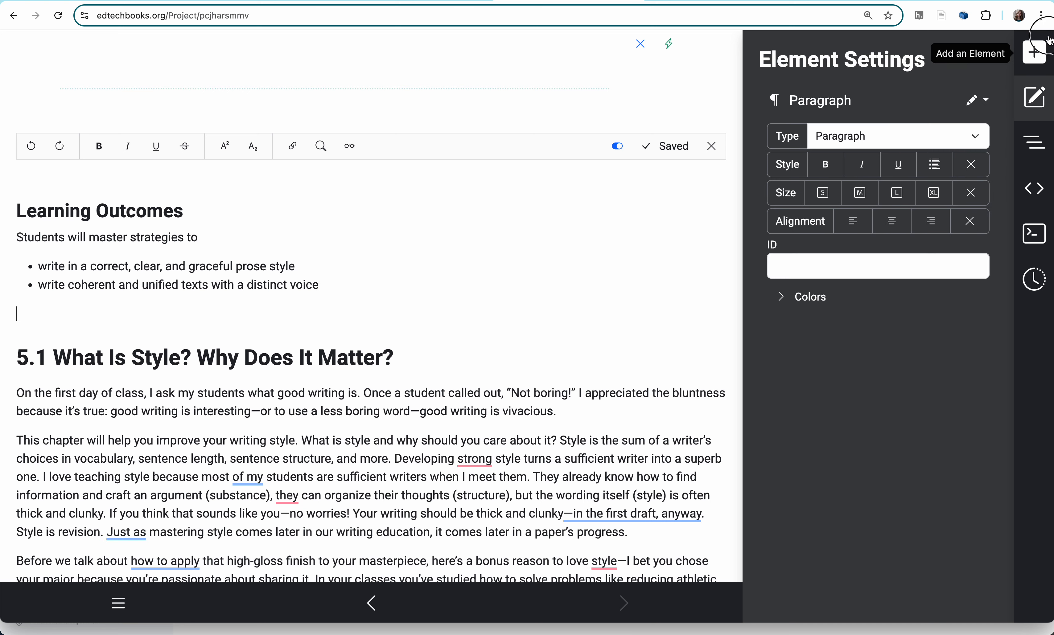
{"action": "left_click", "coordinate": [1042, 54]}
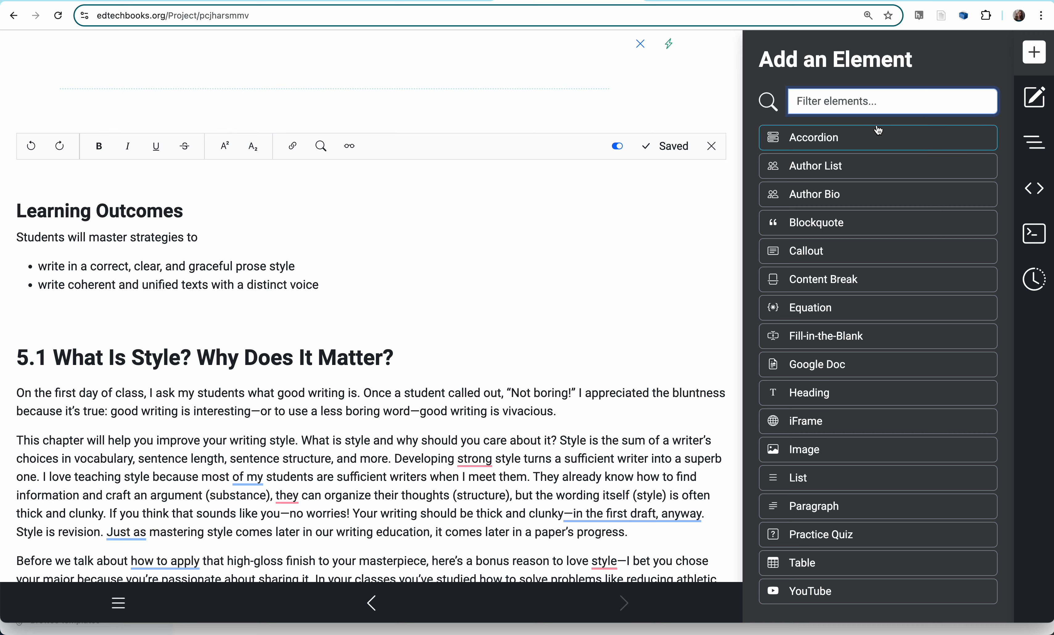
{"action": "left_click", "coordinate": [810, 250]}
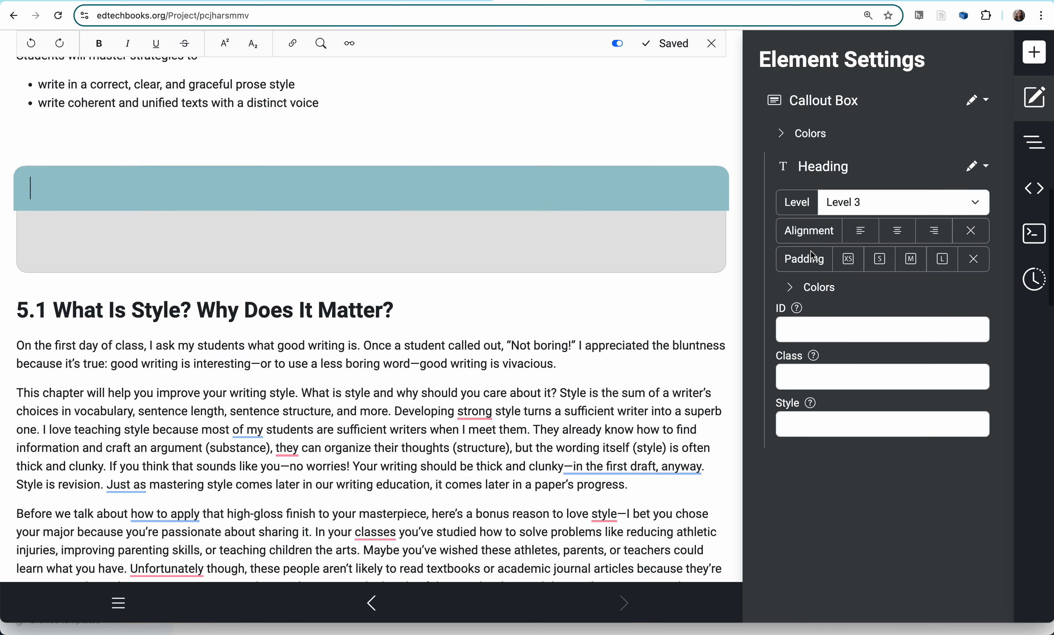
- Copy the heading text "Learning Outcomes" into the callout's heading
{"action": "scroll", "coordinate": [336, 279], "scroll_direction": "up", "scroll_amount": 2}
{"action": "left_click", "coordinate": [92, 234]}
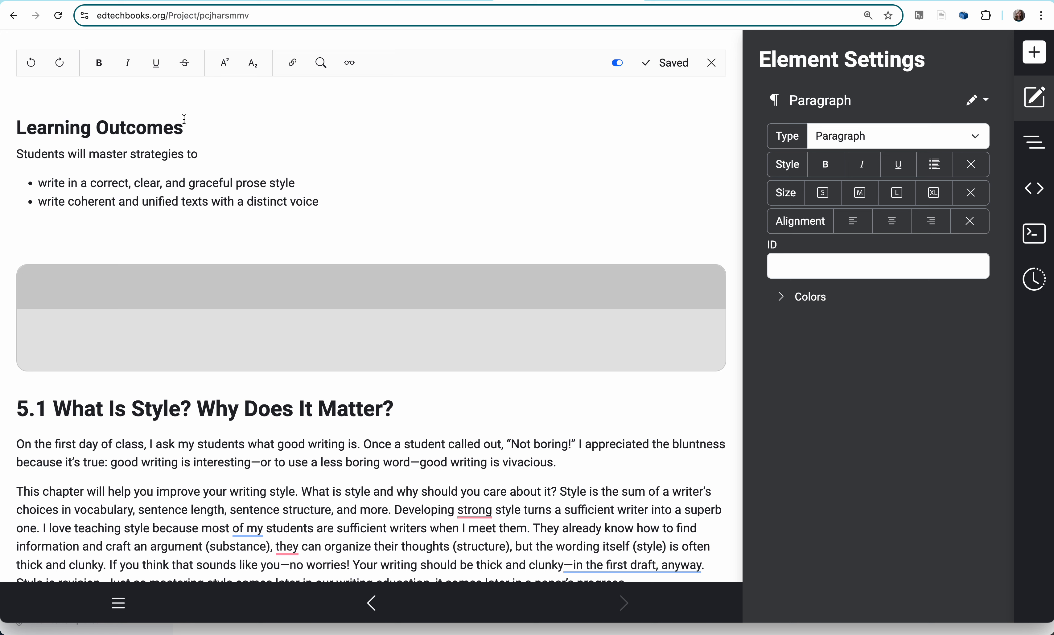
{"action": "left_click_drag", "start_coordinate": [199, 124], "coordinate": [19, 124]}
{"action": "key", "text": "ctrl+c"}
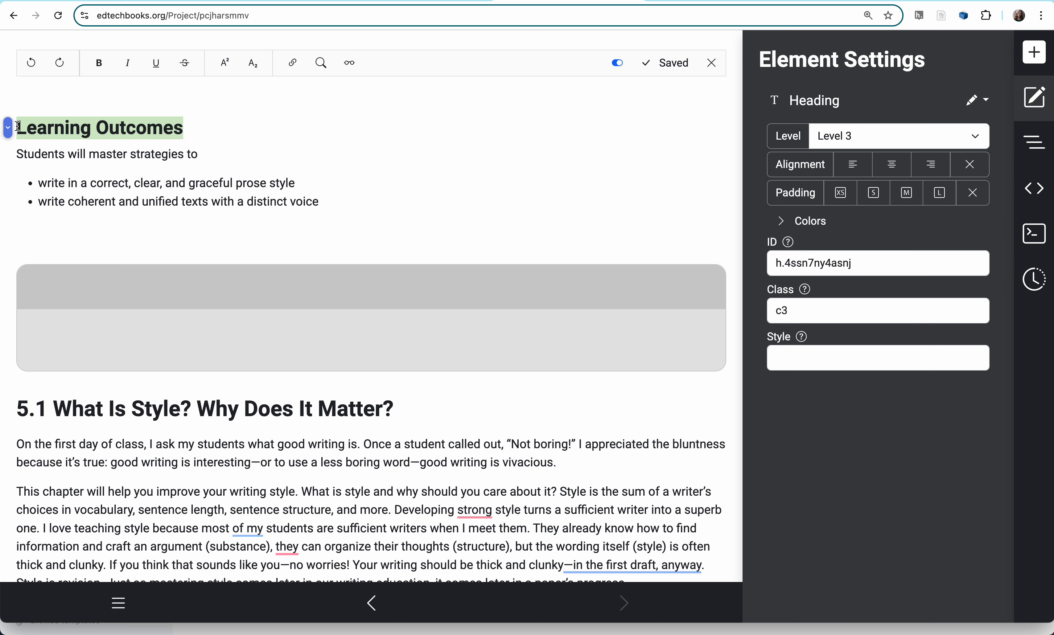
{"action": "left_click", "coordinate": [67, 286]}
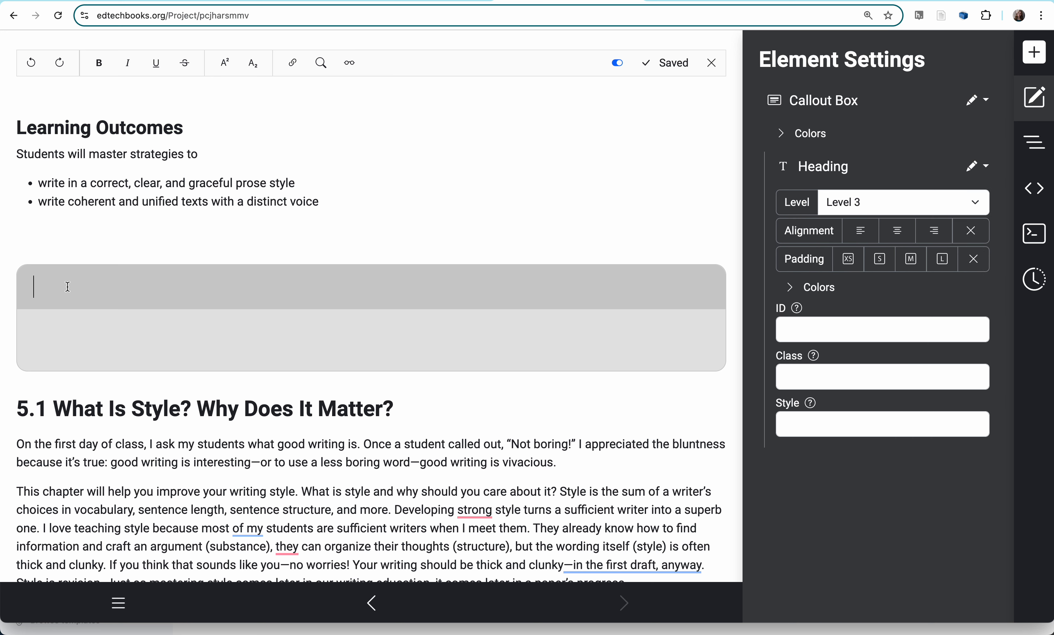
{"action": "key", "text": "ctrl+v"}
- Copy the sentence "Students will master strategies to" and its two bullet points into the callout's body
{"action": "left_click", "coordinate": [300, 199]}
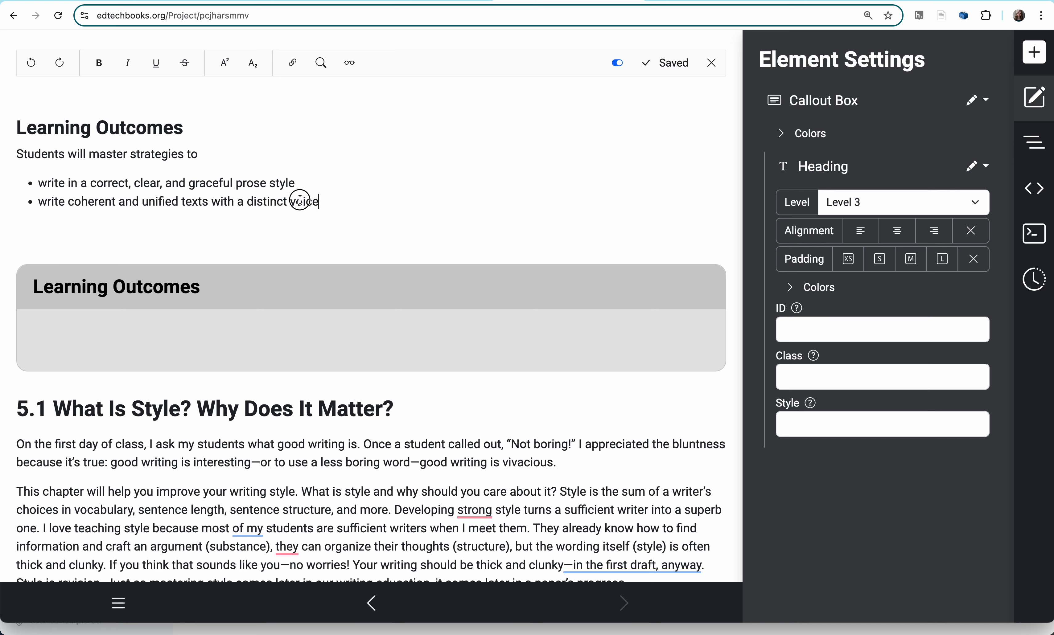
{"action": "left_click_drag", "start_coordinate": [300, 200], "coordinate": [17, 155]}
{"action": "key", "text": "ctrl+c"}
{"action": "left_click", "coordinate": [80, 329]}
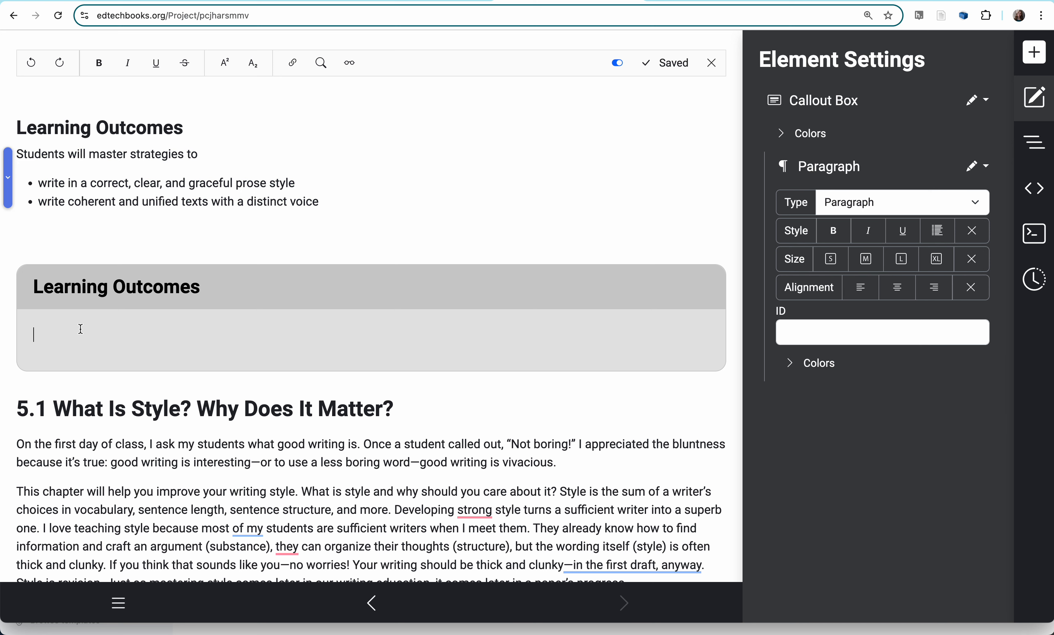
{"action": "key", "text": "ctrl+v"}
{"action": "key", "text": "BackSpace"}
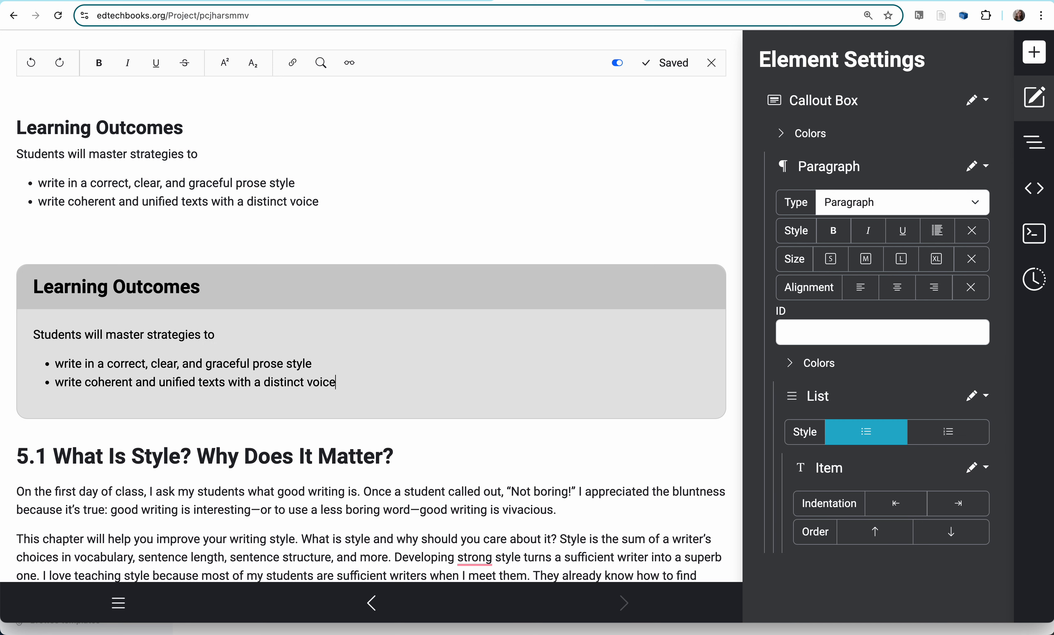
- Examine the element settings for the callout's heading, its paragraph and its first list item
{"action": "left_click", "coordinate": [280, 283]}
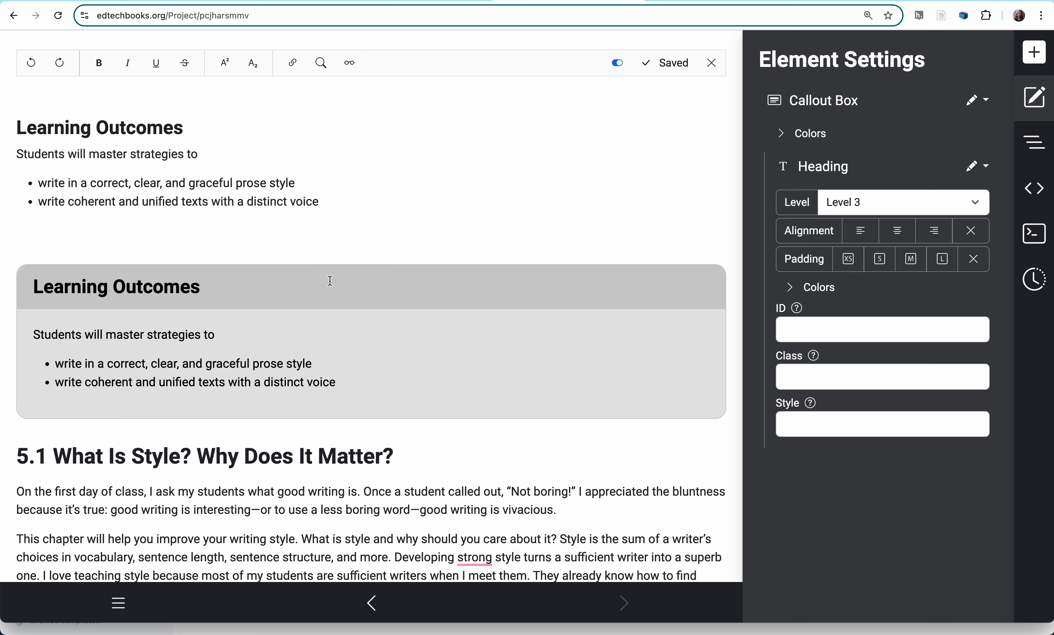
{"action": "left_click", "coordinate": [423, 332]}
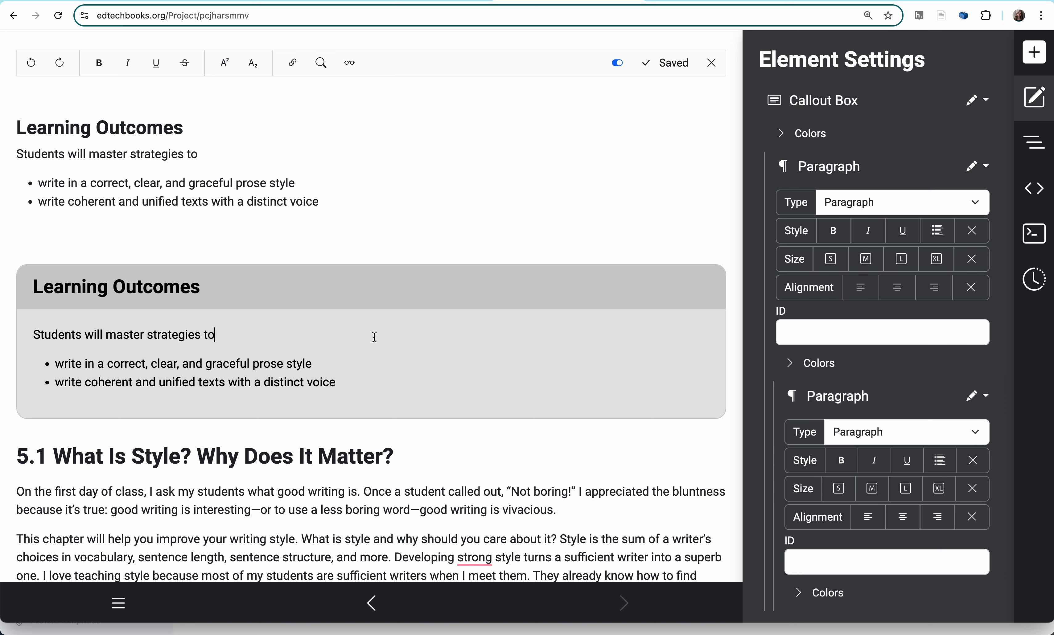
{"action": "left_click", "coordinate": [330, 363]}
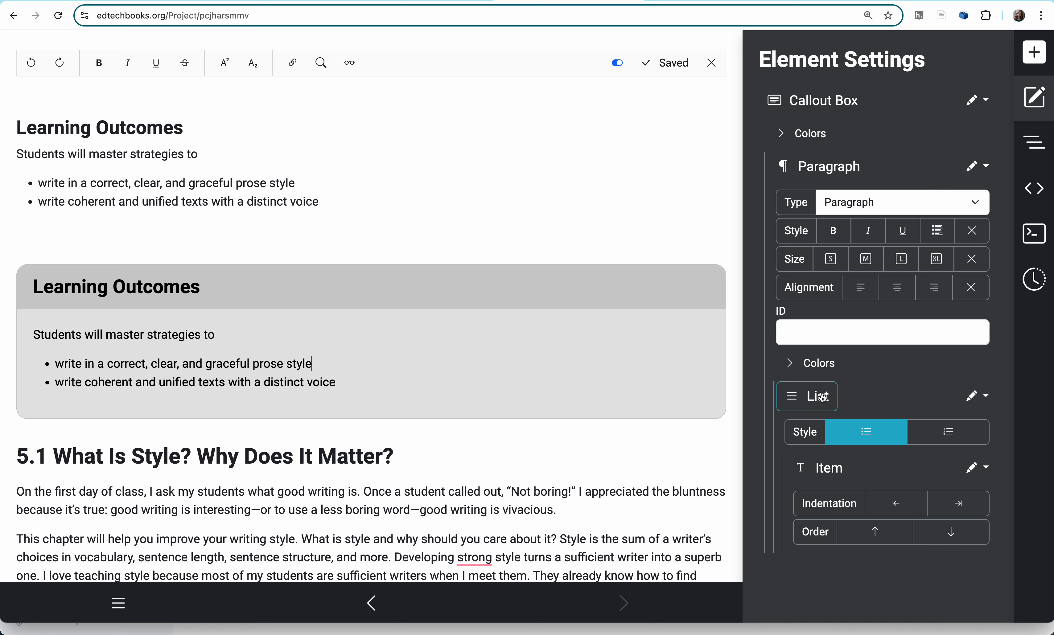
{"action": "scroll", "coordinate": [794, 476], "scroll_direction": "down", "scroll_amount": 1}
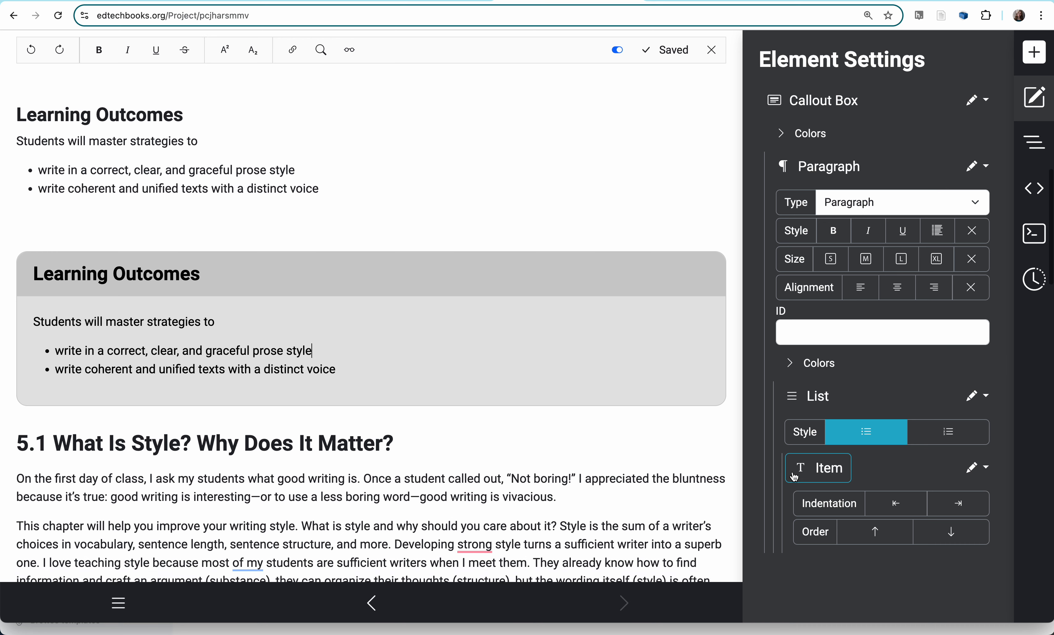
{"action": "scroll", "coordinate": [794, 476], "scroll_direction": "down", "scroll_amount": 3}
{"action": "scroll", "coordinate": [794, 477], "scroll_direction": "up", "scroll_amount": 2}
{"action": "scroll", "coordinate": [859, 463], "scroll_direction": "down", "scroll_amount": 1}
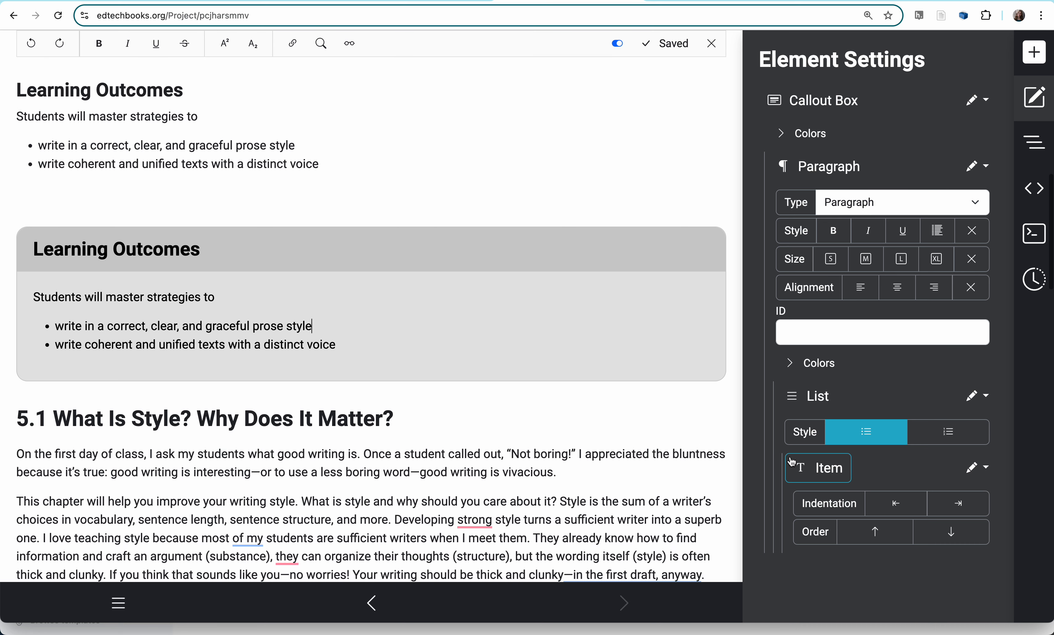
{"action": "scroll", "coordinate": [605, 349], "scroll_direction": "up", "scroll_amount": 3}
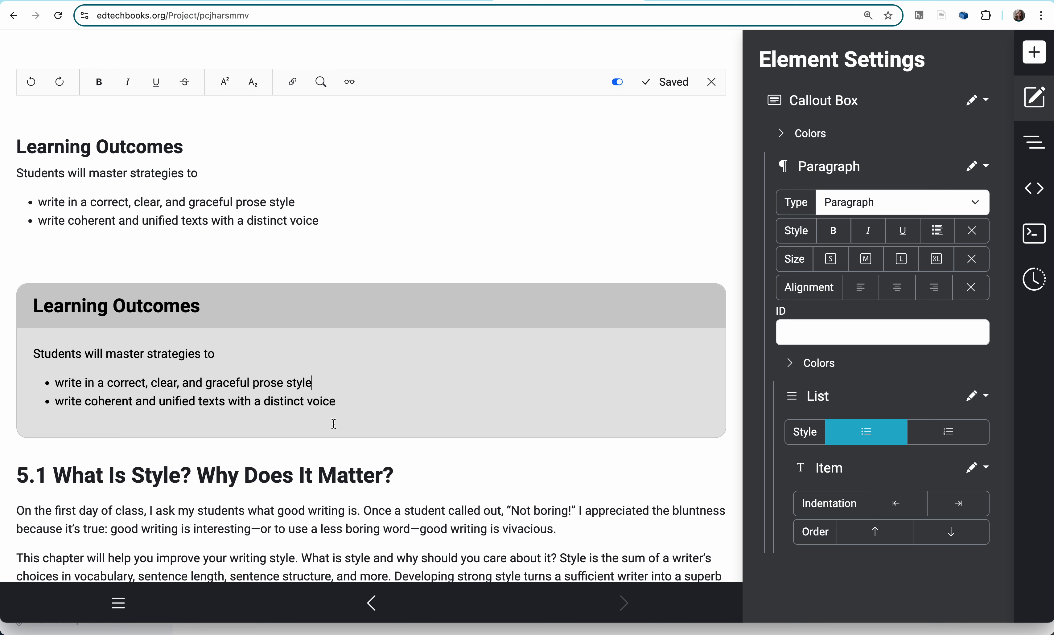
- Set the callout heading's background to light blue, rgb(174, 214, 241), and the callout box's own background to a very light gray
{"action": "left_click", "coordinate": [177, 311]}
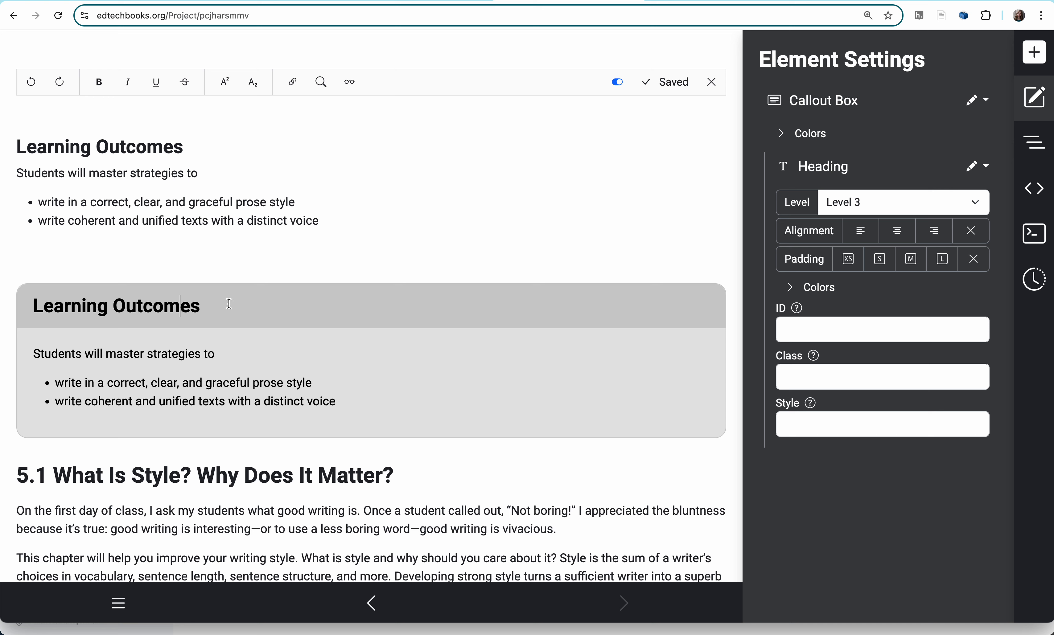
{"action": "left_click", "coordinate": [795, 292]}
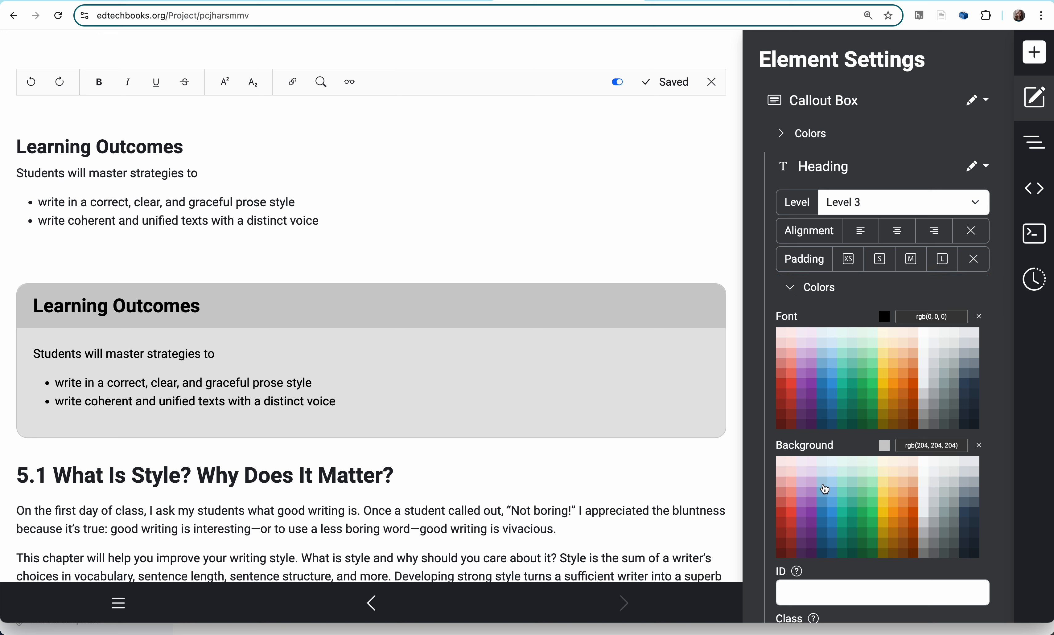
{"action": "left_click", "coordinate": [833, 488]}
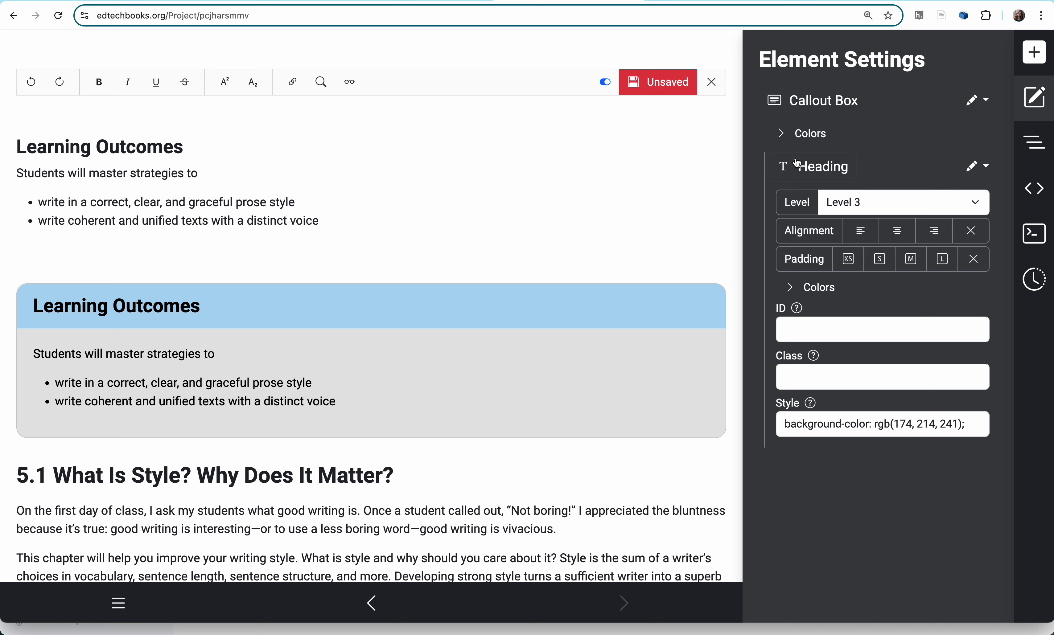
{"action": "left_click", "coordinate": [786, 135]}
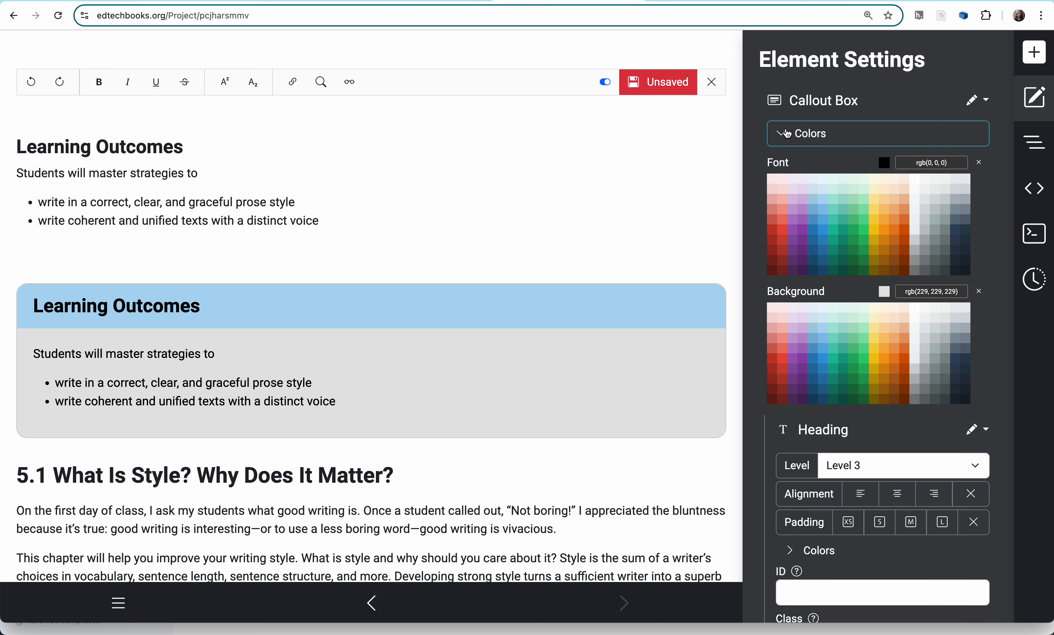
{"action": "left_click", "coordinate": [924, 323]}
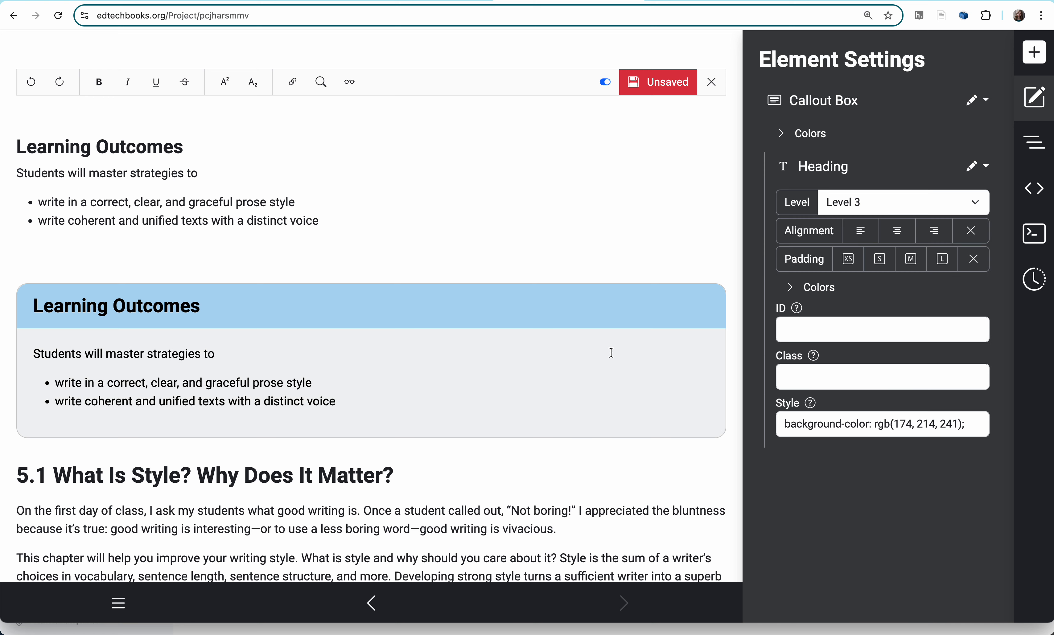
- Set the background of the heading "5.1 What Is Style? Why Does It Matter?" to light teal, rgb(163, 228, 215)
{"action": "scroll", "coordinate": [446, 398], "scroll_direction": "down", "scroll_amount": 2}
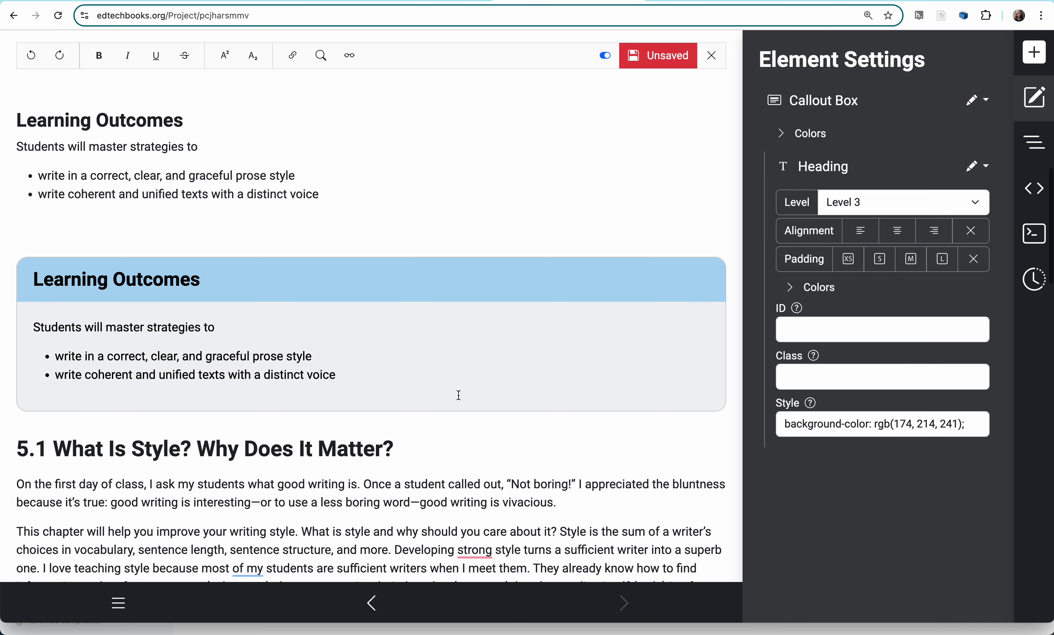
{"action": "scroll", "coordinate": [459, 395], "scroll_direction": "down", "scroll_amount": 2}
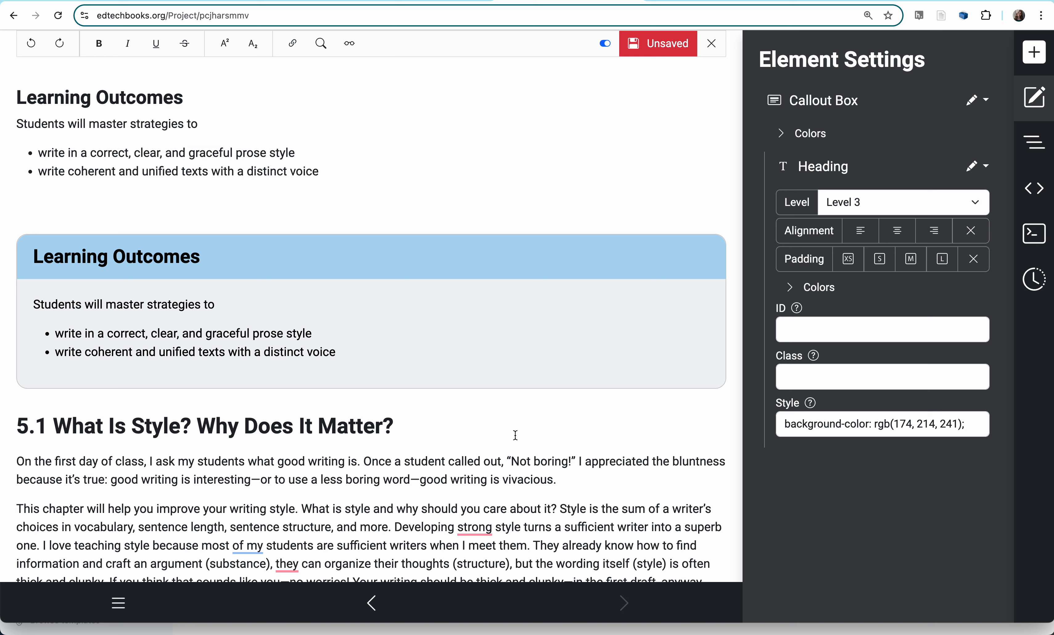
{"action": "left_click", "coordinate": [259, 434]}
{"action": "left_click", "coordinate": [233, 425]}
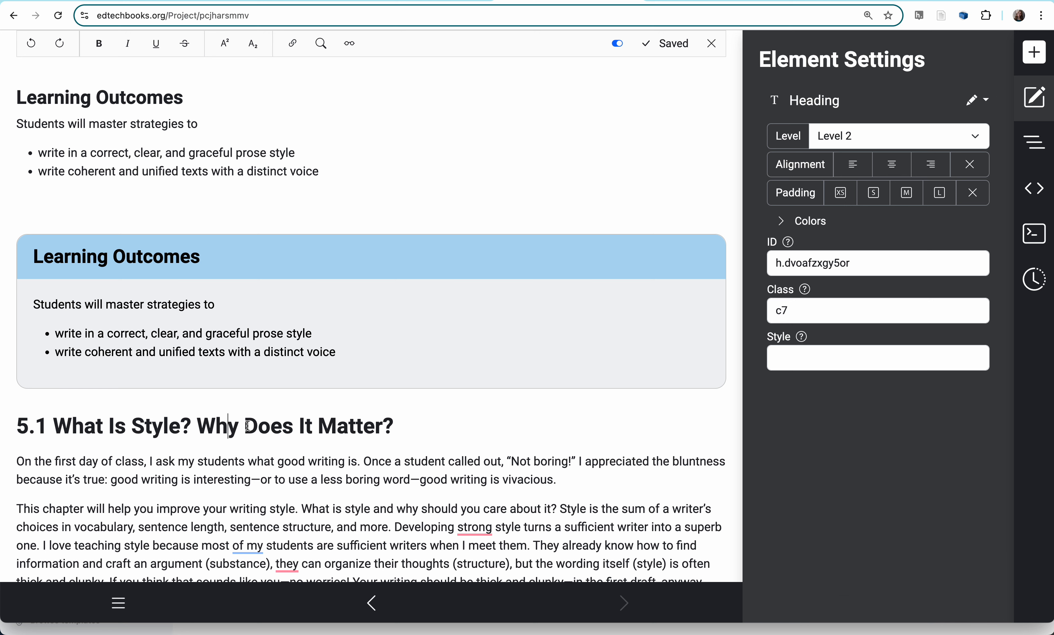
{"action": "left_click", "coordinate": [782, 222]}
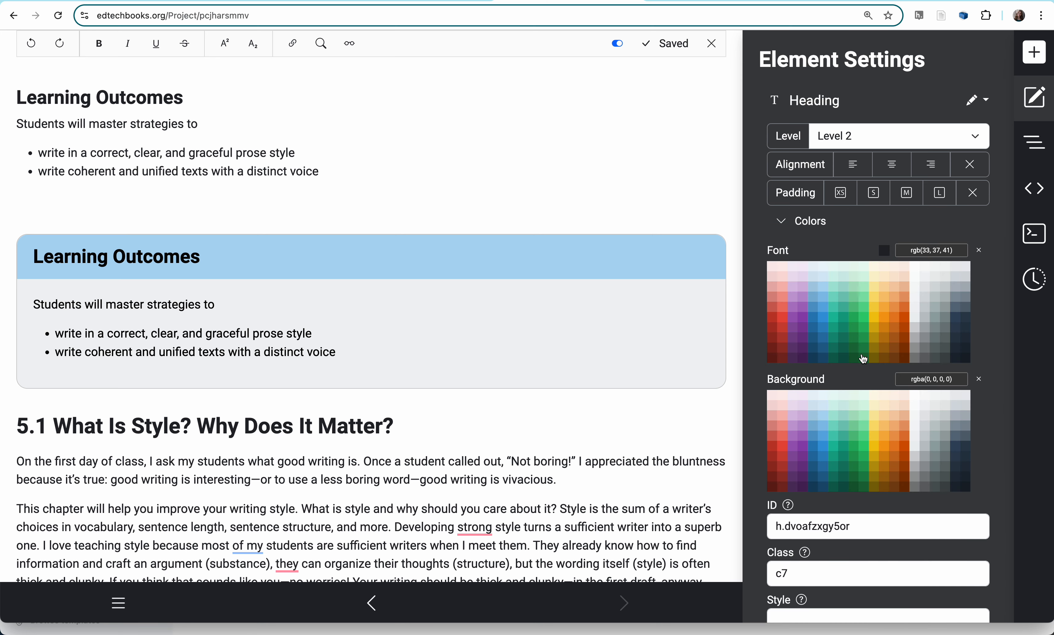
{"action": "left_click", "coordinate": [834, 421]}
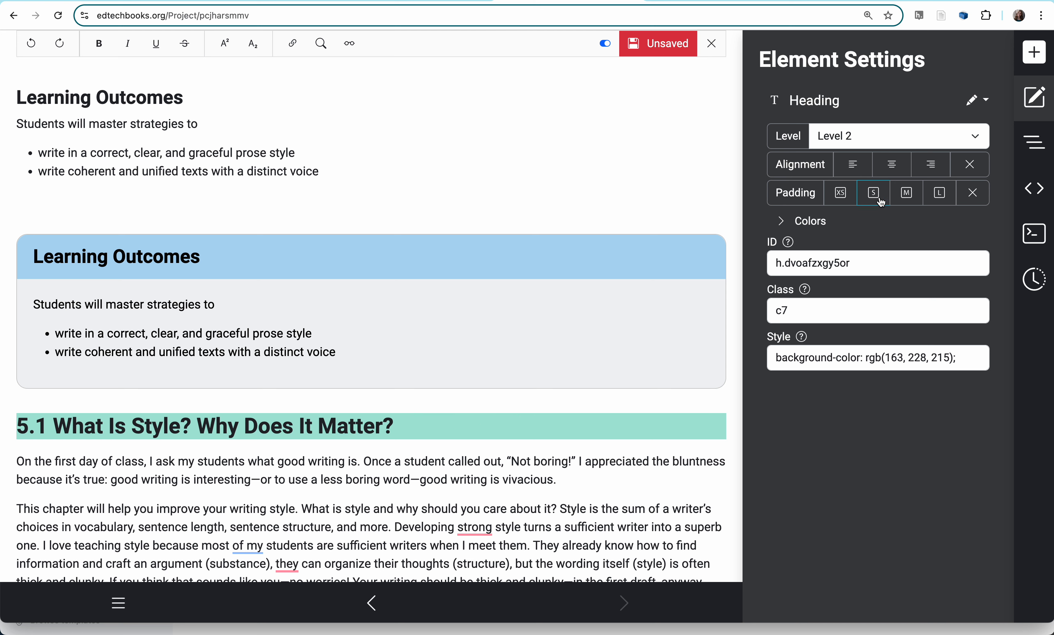
- Give the 5.1 heading small (S) padding and left alignment
{"action": "left_click", "coordinate": [907, 194]}
{"action": "left_click", "coordinate": [883, 203]}
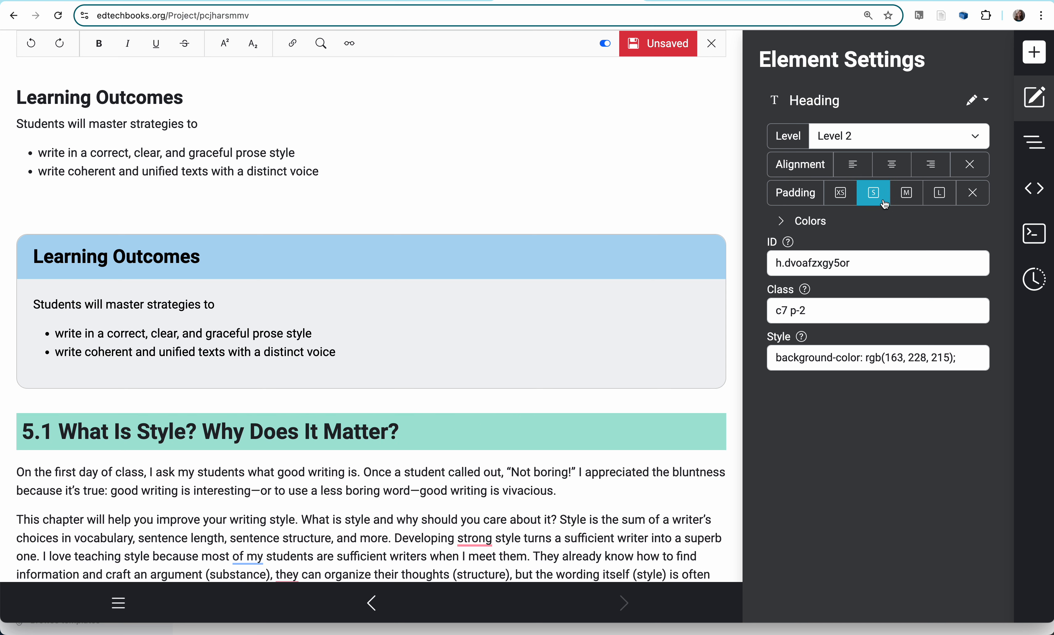
{"action": "left_click", "coordinate": [891, 169]}
{"action": "left_click", "coordinate": [852, 167]}
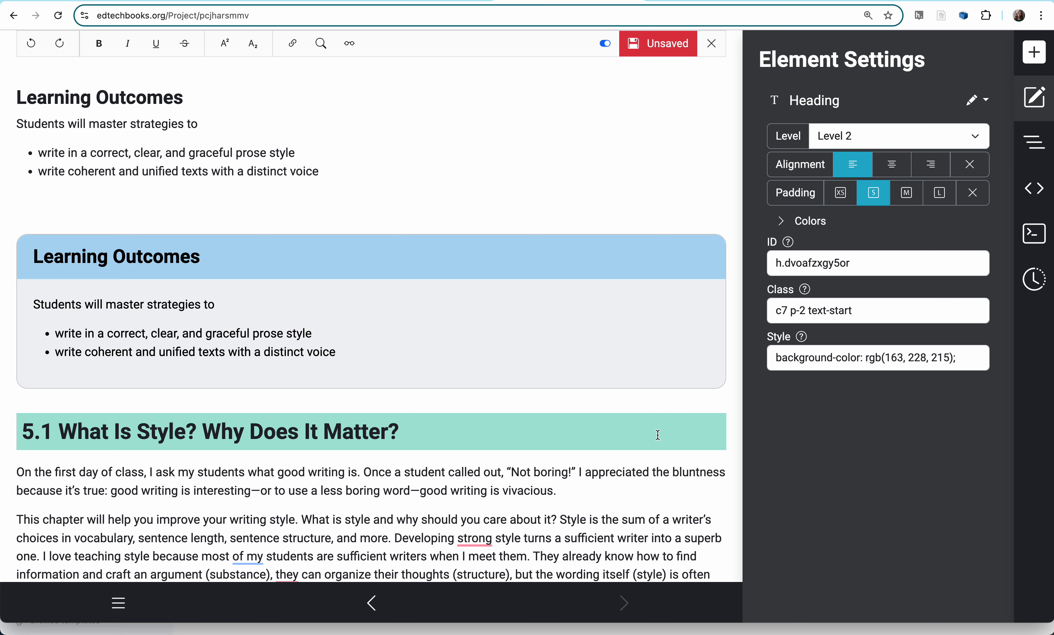
- Insert an accordion in the blank paragraph above the Learning Outcomes callout and view the settings of its body and button
{"action": "scroll", "coordinate": [591, 431], "scroll_direction": "down", "scroll_amount": 3}
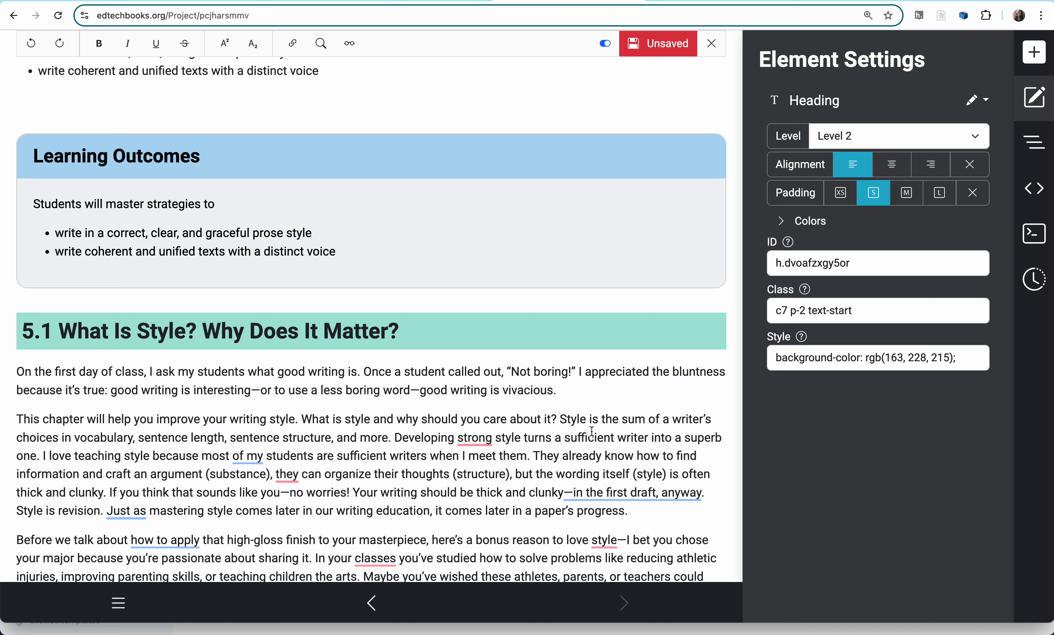
{"action": "scroll", "coordinate": [591, 432], "scroll_direction": "down", "scroll_amount": 1}
{"action": "scroll", "coordinate": [592, 432], "scroll_direction": "up", "scroll_amount": 3}
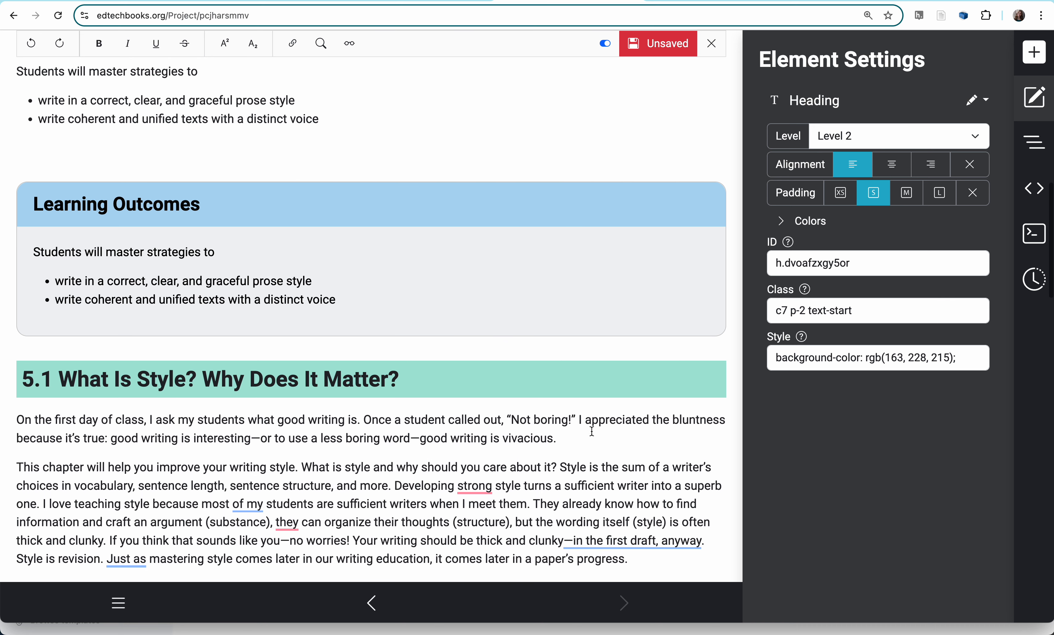
{"action": "left_click", "coordinate": [506, 336]}
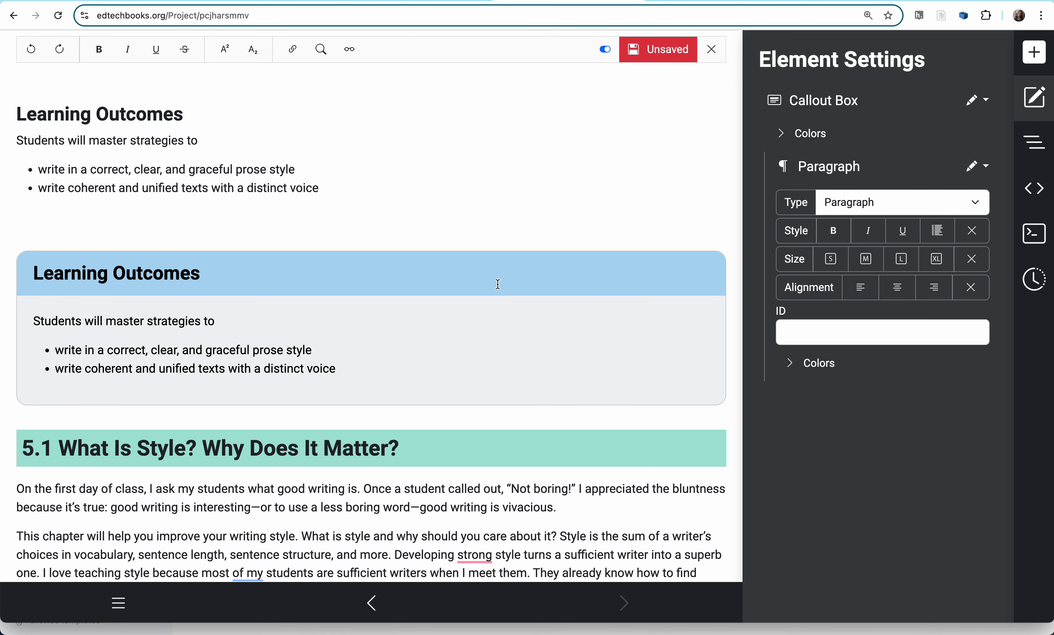
{"action": "left_click", "coordinate": [431, 221]}
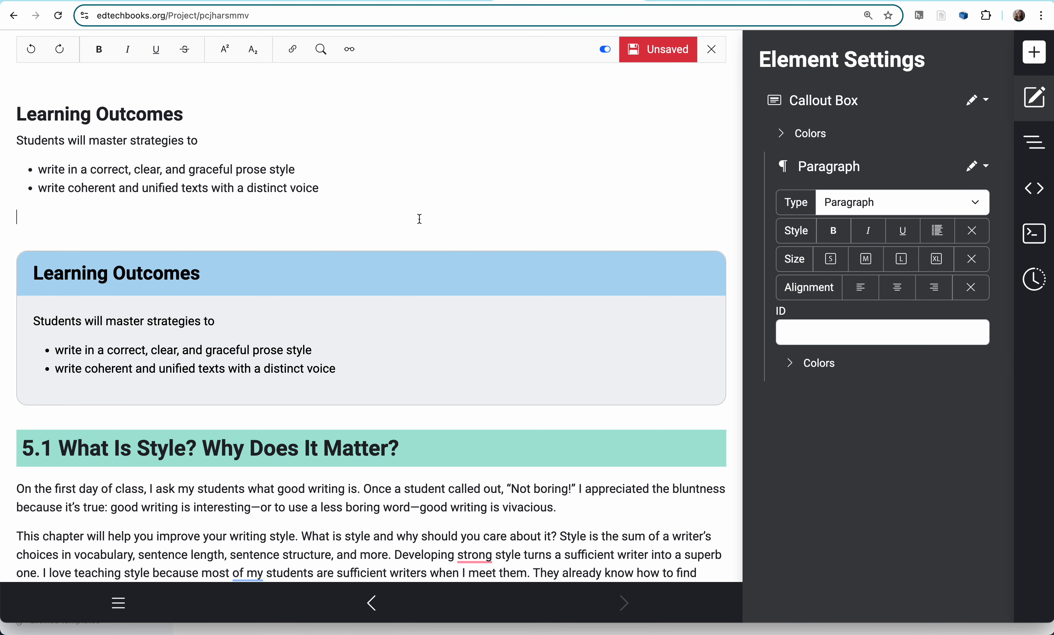
{"action": "left_click", "coordinate": [1036, 51]}
{"action": "left_click", "coordinate": [832, 138]}
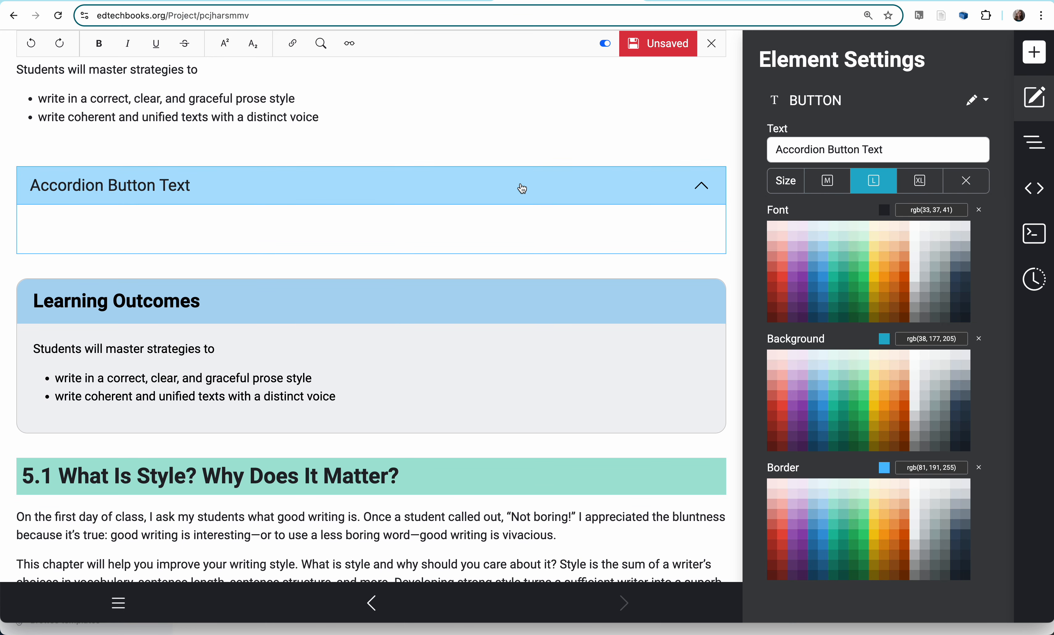
{"action": "left_click", "coordinate": [461, 217]}
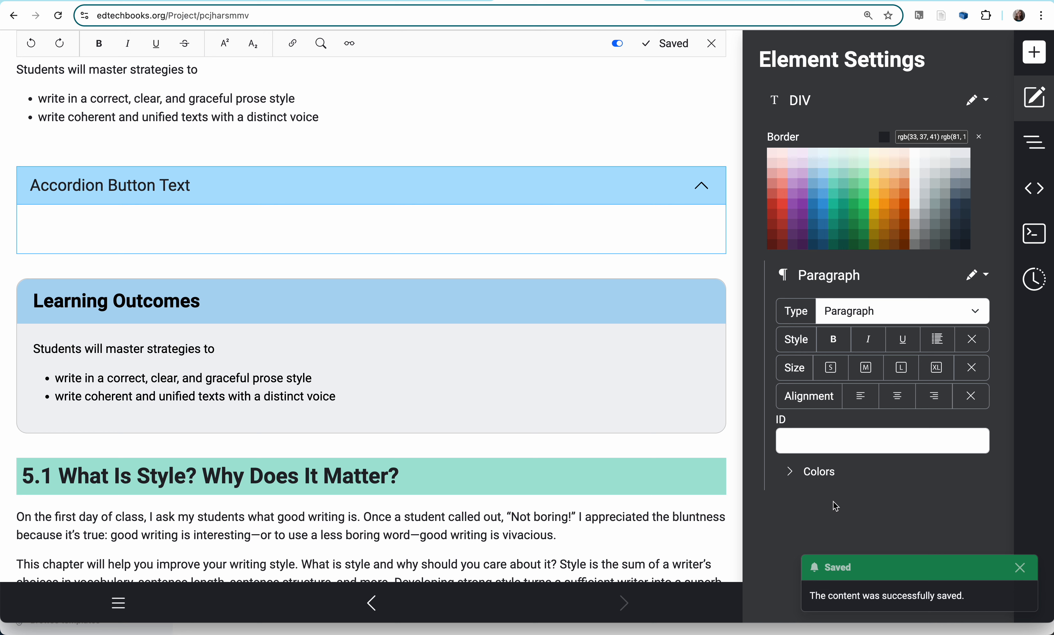
{"action": "left_click", "coordinate": [536, 185]}
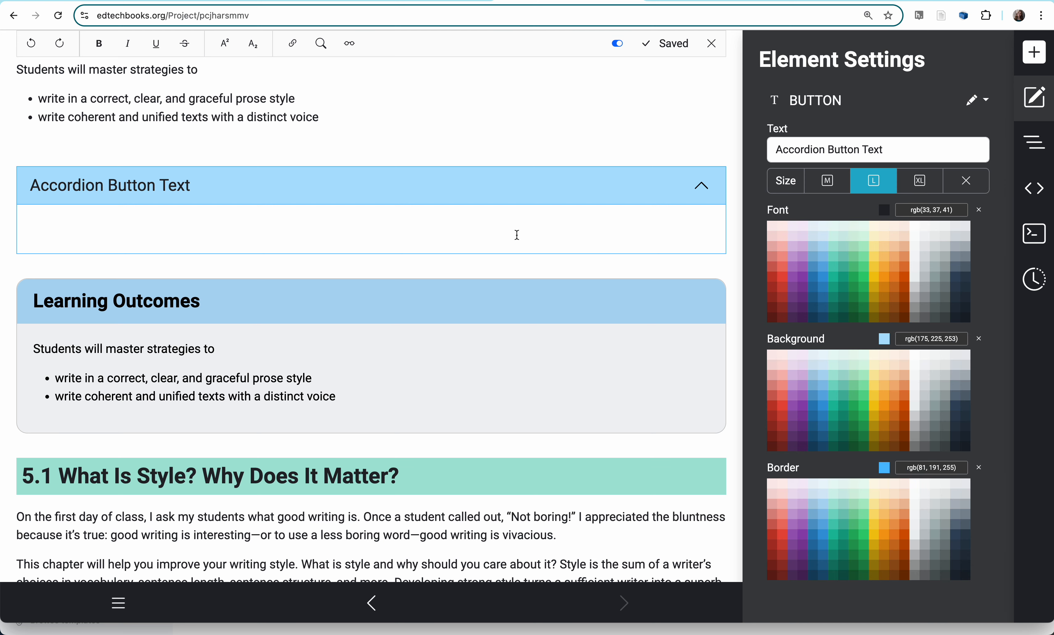
- Examine the page outline at 5.3 Clarity, that heading's code, the available functions and the revision history
{"action": "left_click", "coordinate": [1027, 146]}
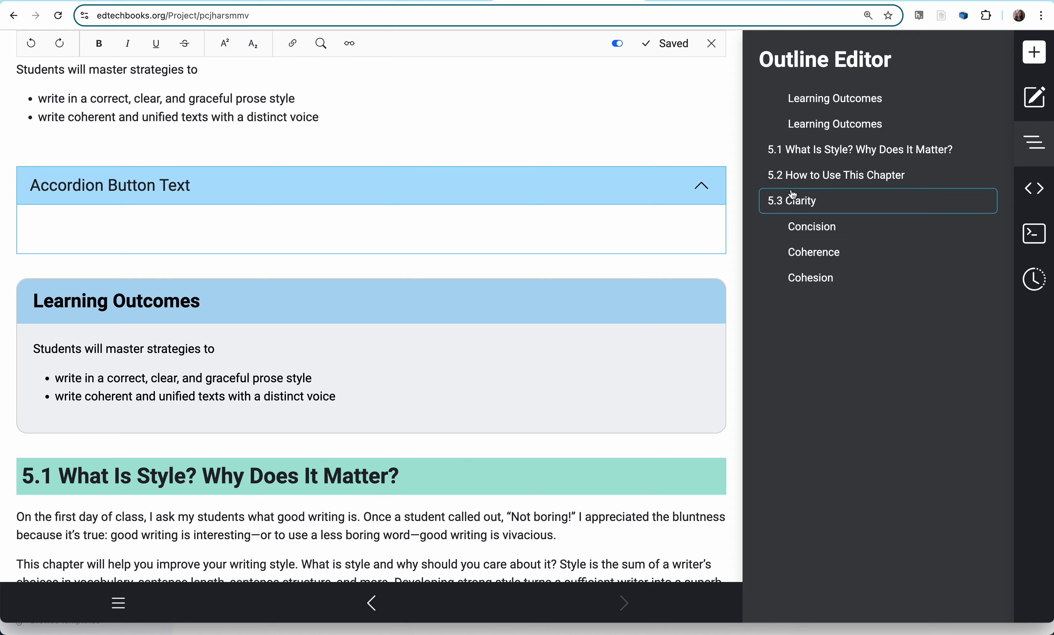
{"action": "left_click", "coordinate": [791, 201]}
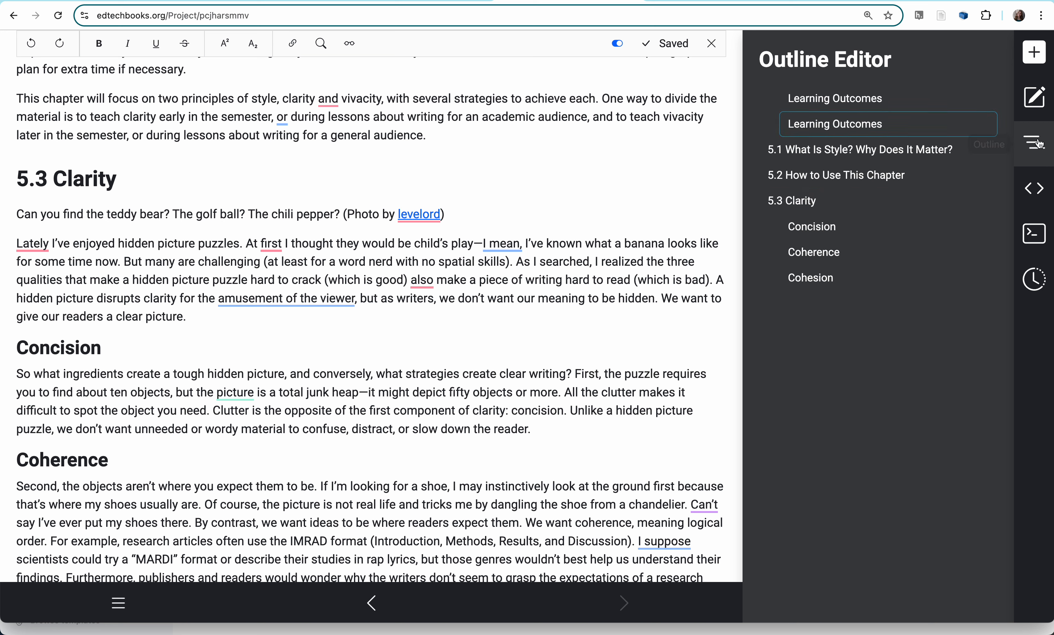
{"action": "left_click", "coordinate": [1035, 190]}
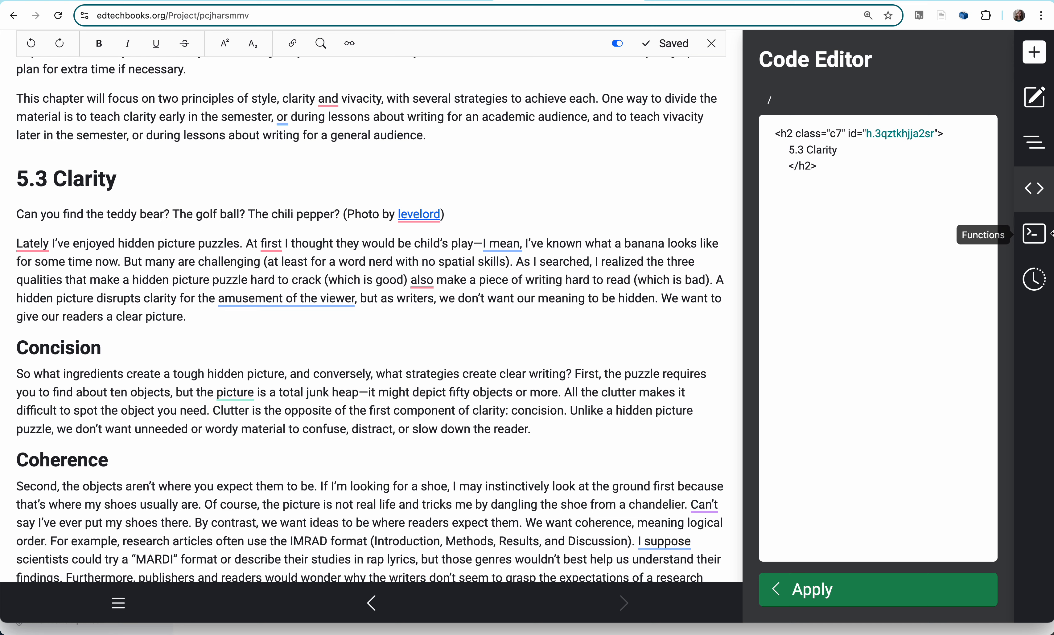
{"action": "left_click", "coordinate": [1041, 242]}
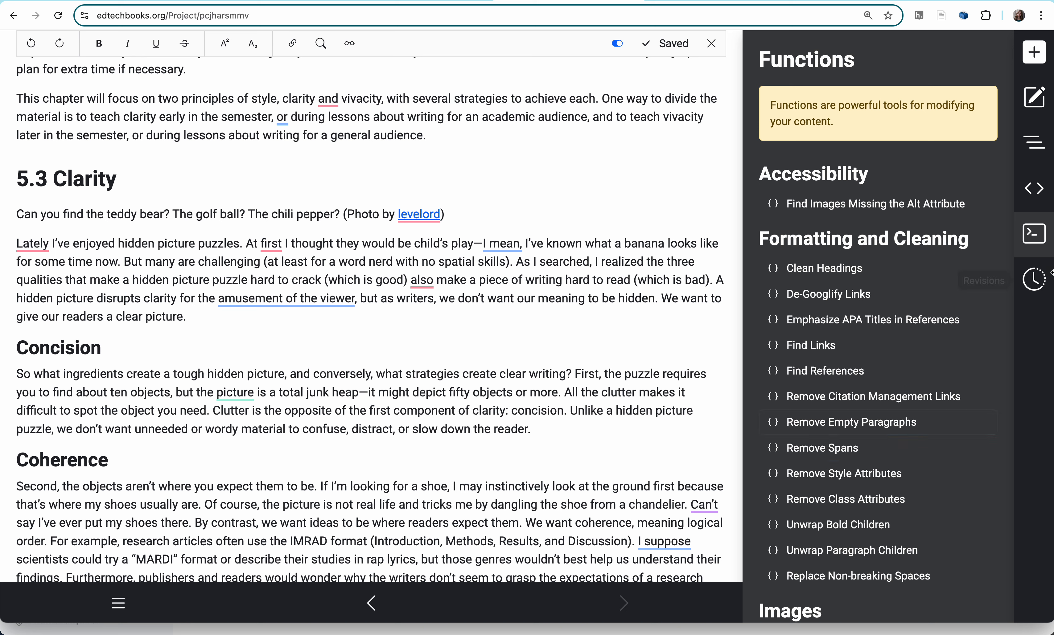
{"action": "left_click", "coordinate": [1040, 282]}
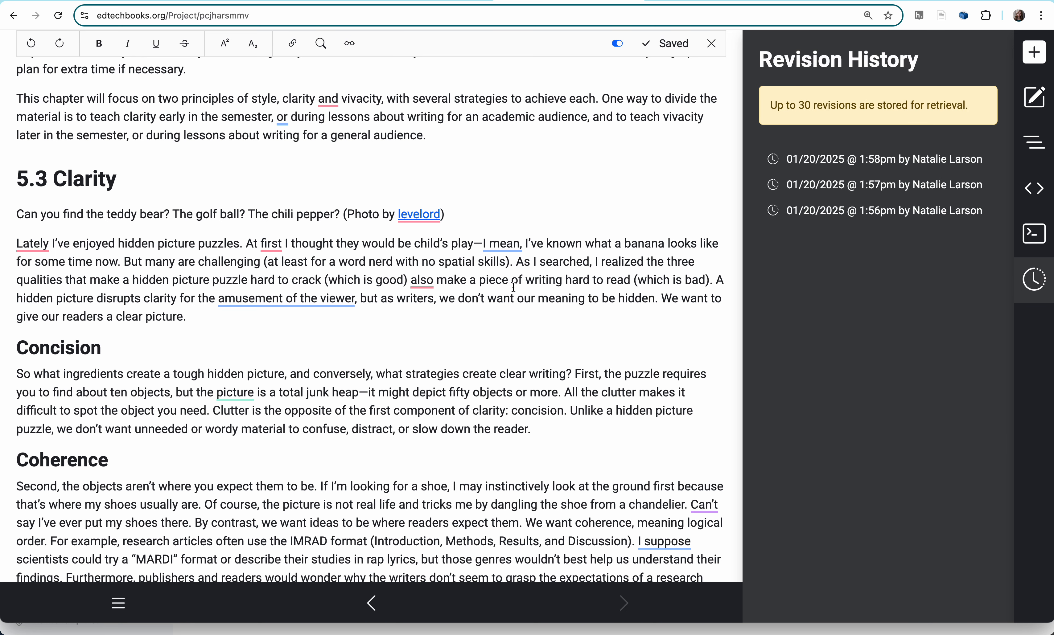
{"action": "scroll", "coordinate": [566, 206], "scroll_direction": "up", "scroll_amount": 20}
{"action": "scroll", "coordinate": [565, 206], "scroll_direction": "down", "scroll_amount": 1}
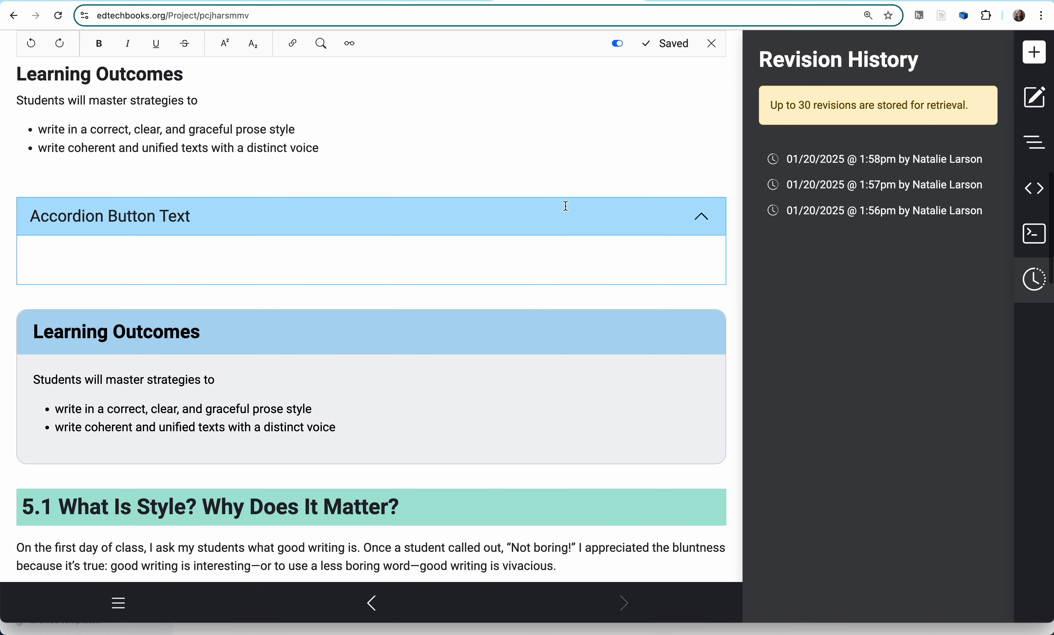
- Add an empty paragraph directly below the Learning Outcomes callout and delete it again
{"action": "left_click", "coordinate": [409, 332]}
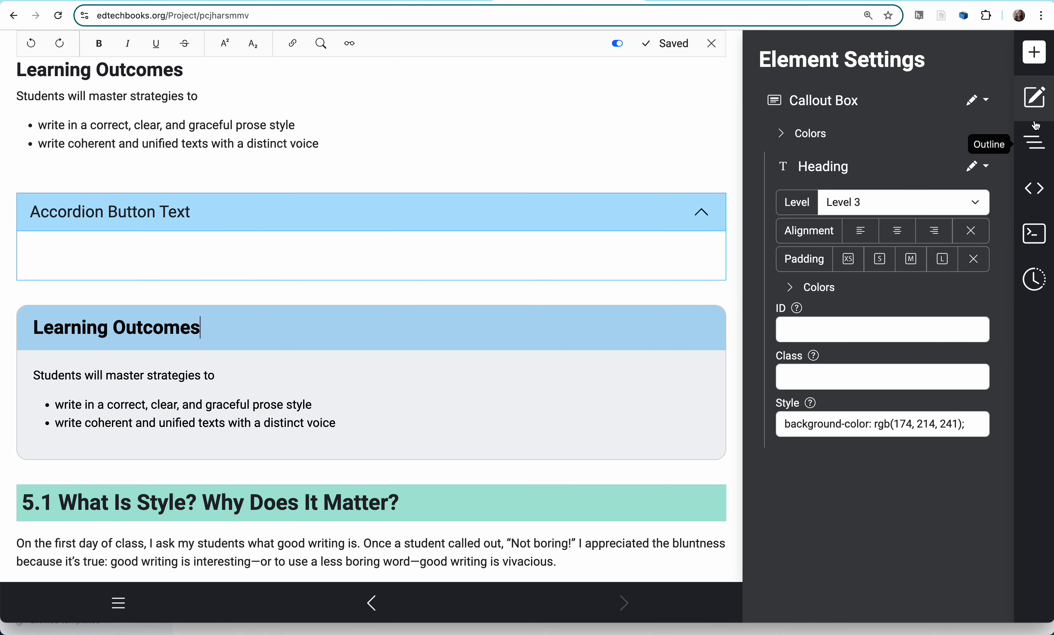
{"action": "left_click", "coordinate": [988, 108]}
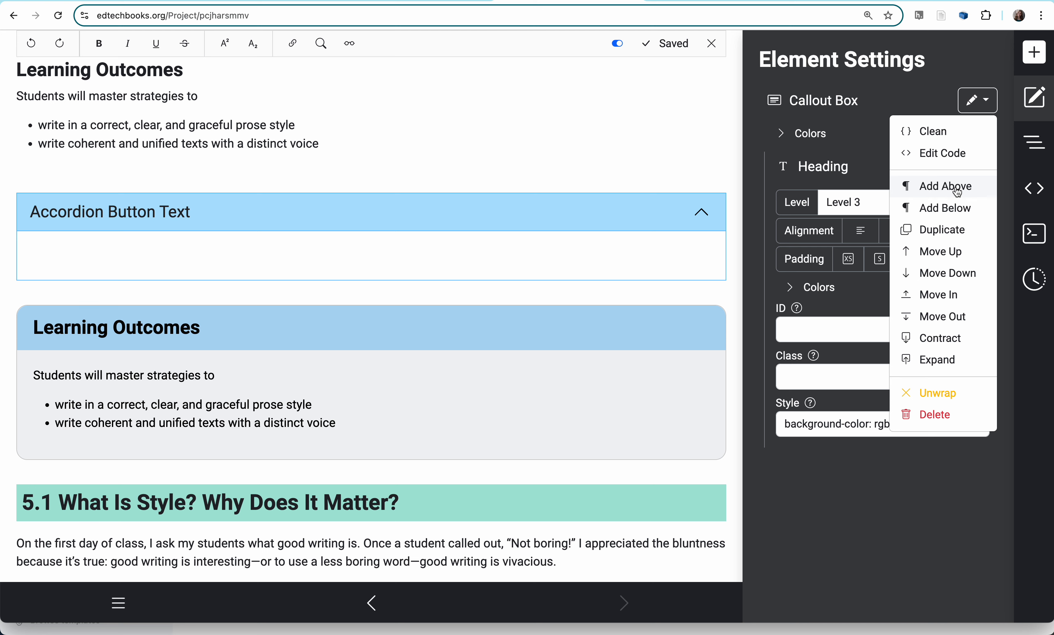
{"action": "left_click", "coordinate": [938, 212]}
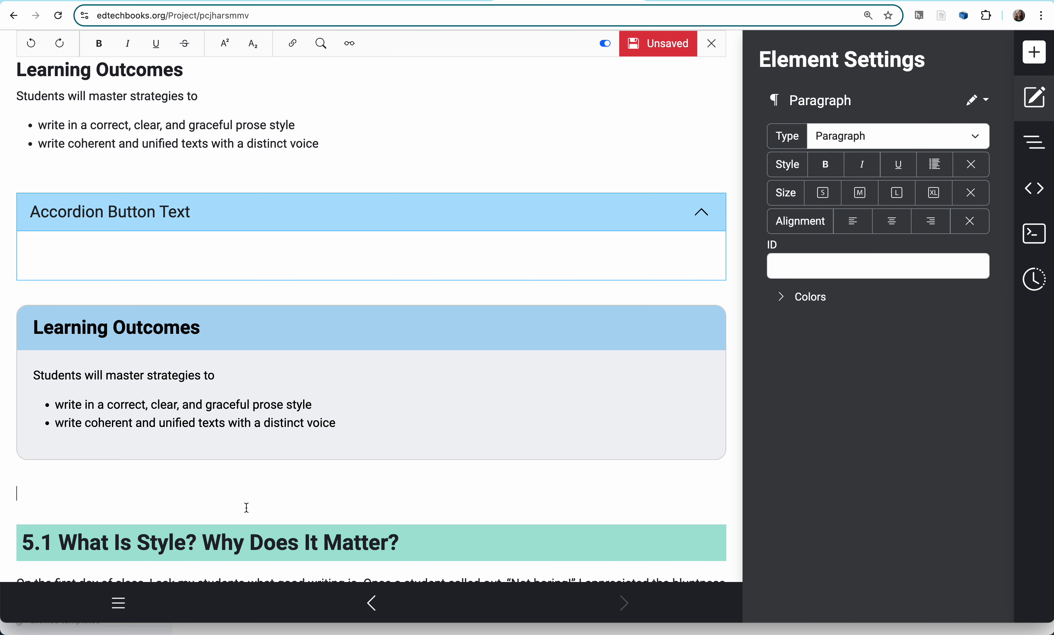
{"action": "key", "text": "Delete"}
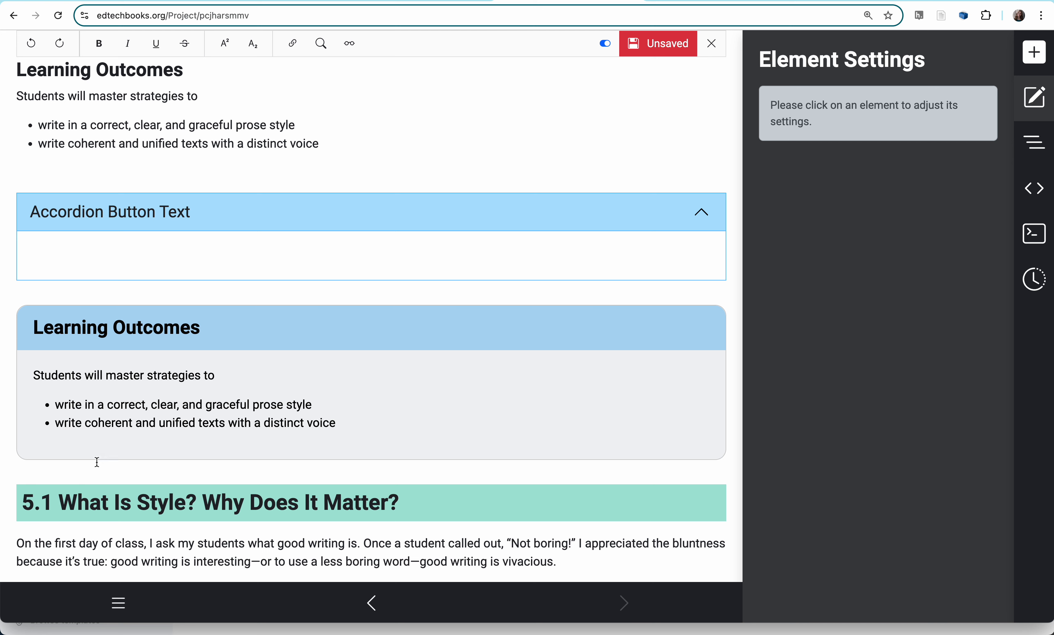
- Add an empty paragraph between the Learning Outcomes callout and the 5.1 heading, and view the paragraph's editing options
{"action": "left_click", "coordinate": [344, 332]}
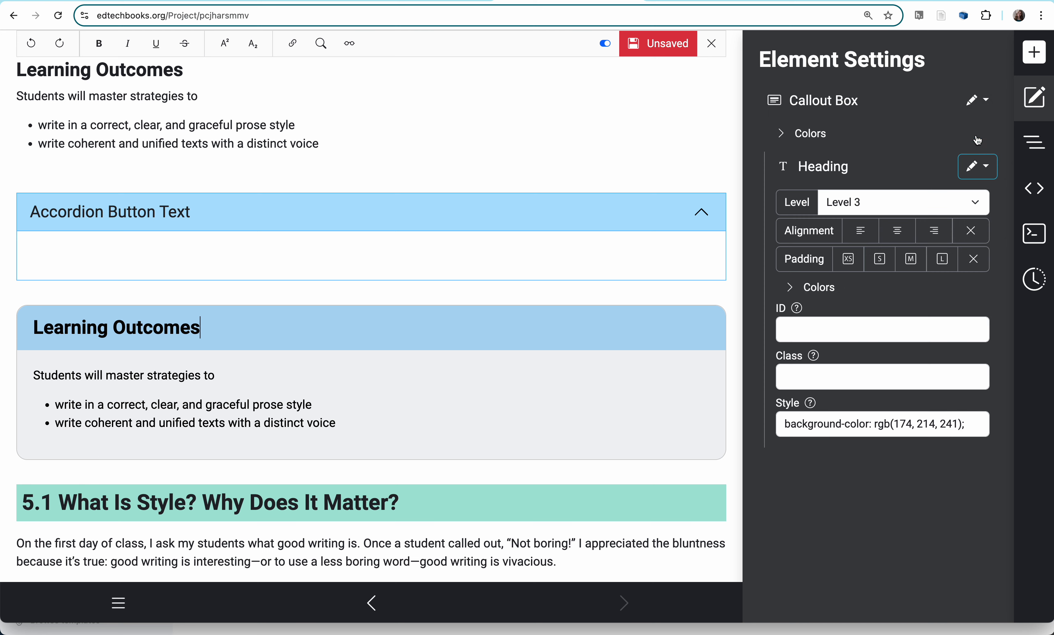
{"action": "left_click", "coordinate": [980, 103]}
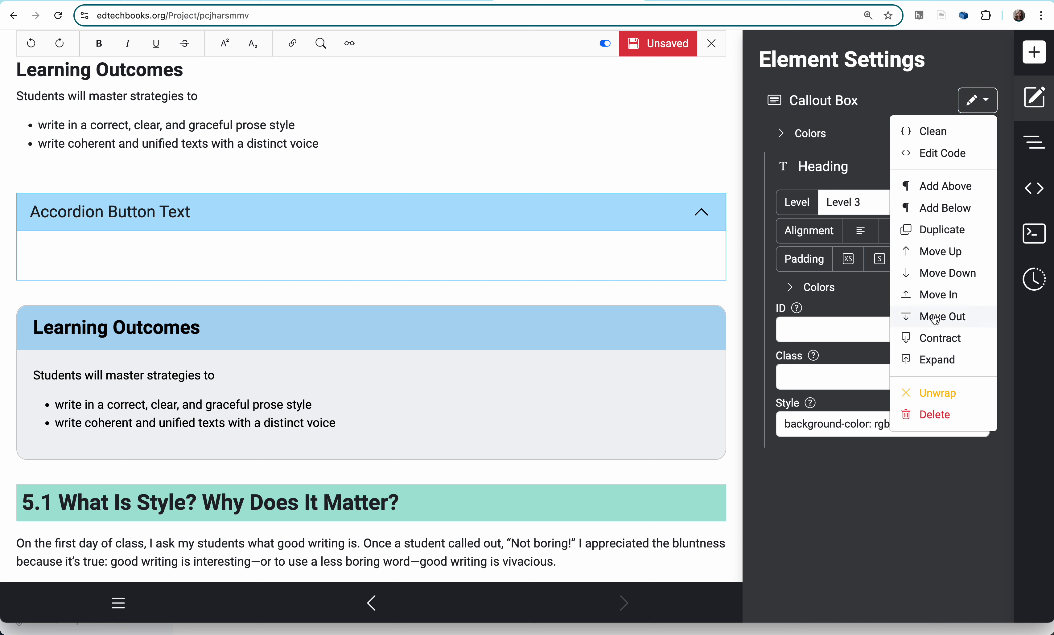
{"action": "left_click", "coordinate": [945, 213]}
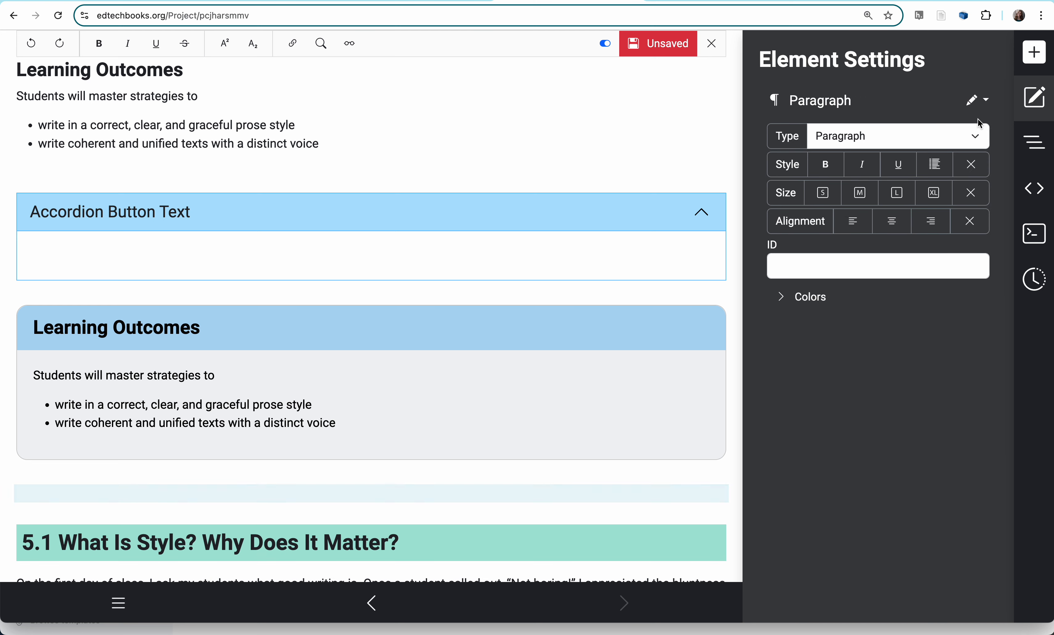
{"action": "left_click", "coordinate": [985, 101]}
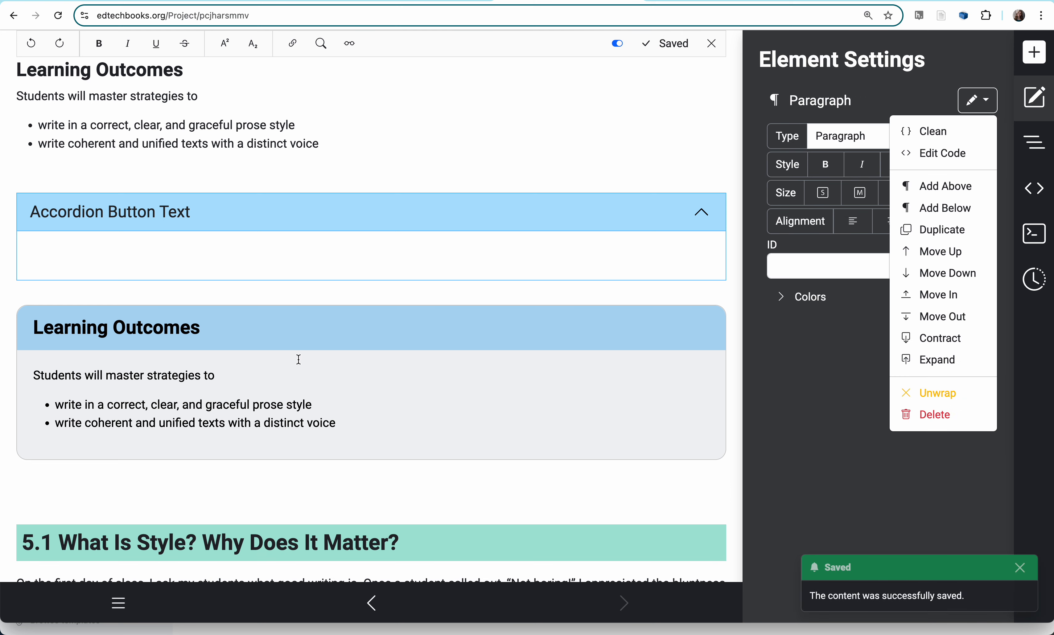
- Move the Learning Outcomes callout box up twice so that it sits above the accordion
{"action": "left_click", "coordinate": [260, 335]}
{"action": "left_click", "coordinate": [980, 105]}
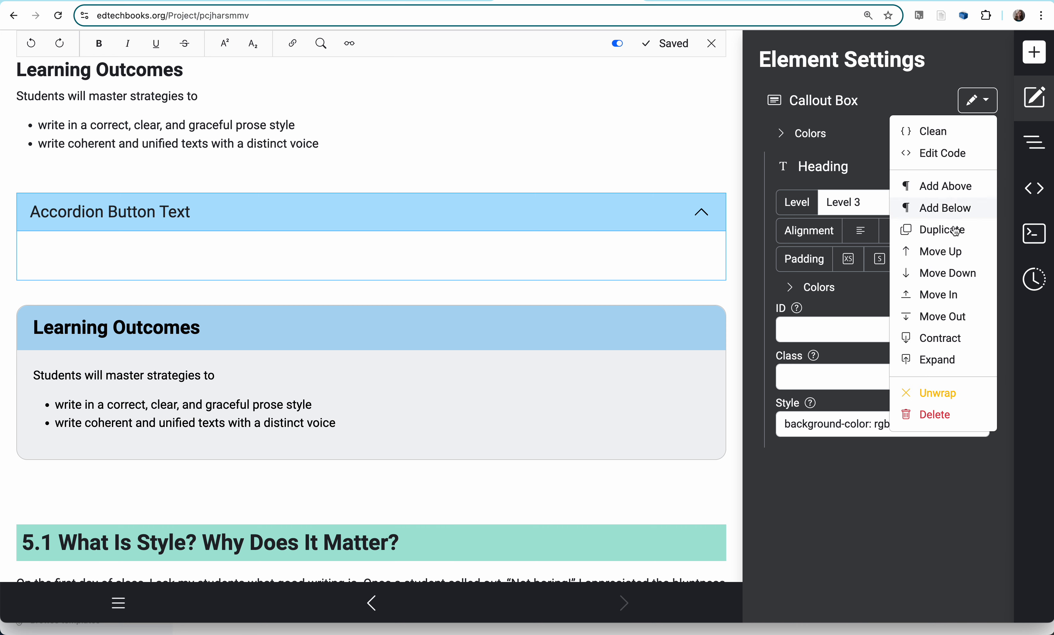
{"action": "left_click", "coordinate": [945, 253]}
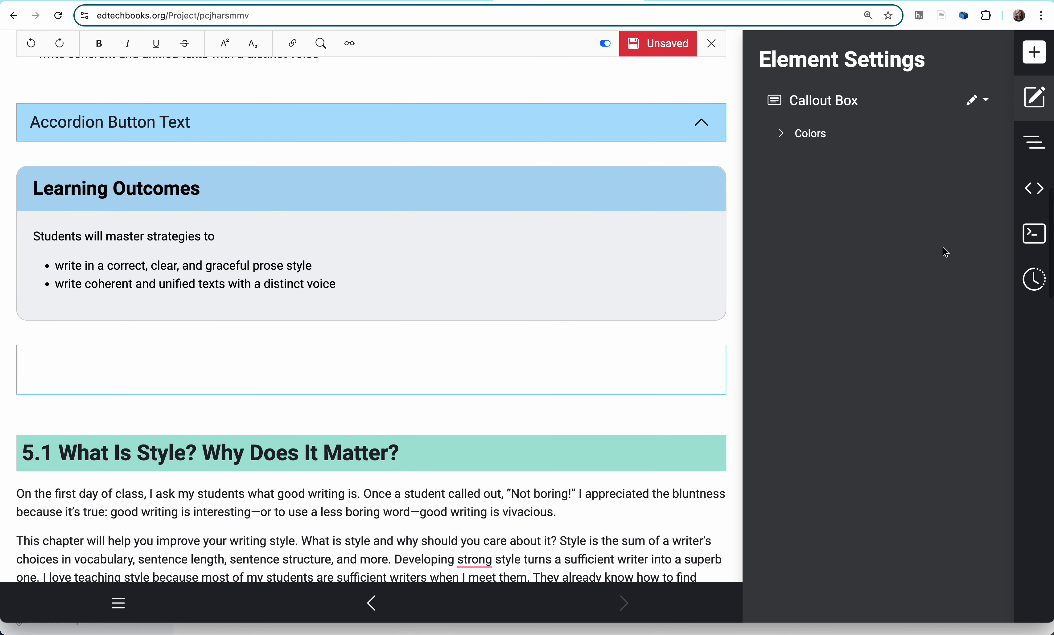
{"action": "scroll", "coordinate": [451, 181], "scroll_direction": "up", "scroll_amount": 2}
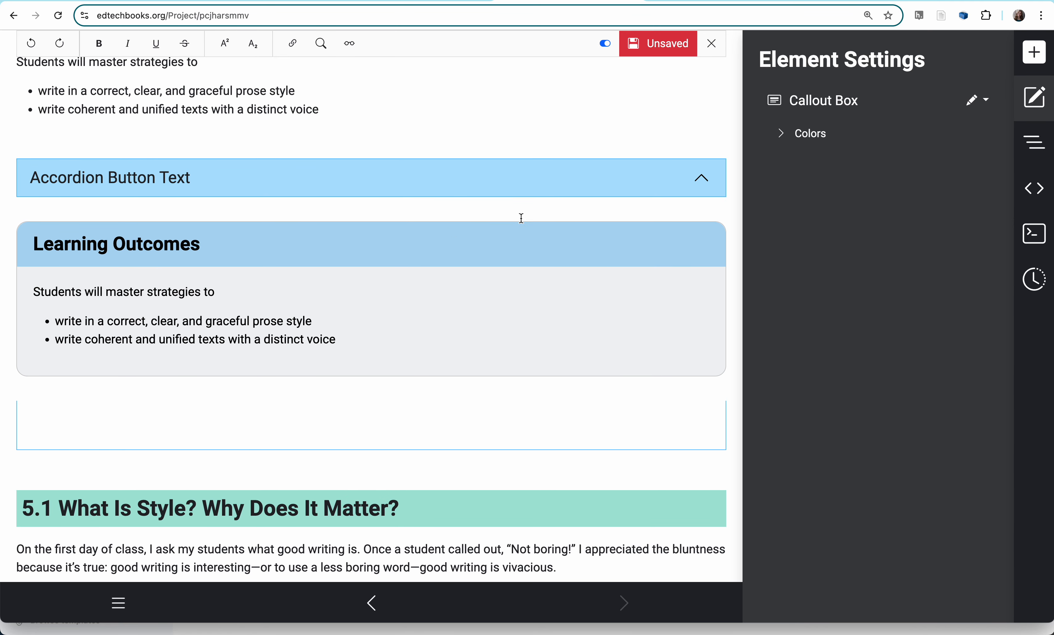
{"action": "left_click", "coordinate": [981, 102]}
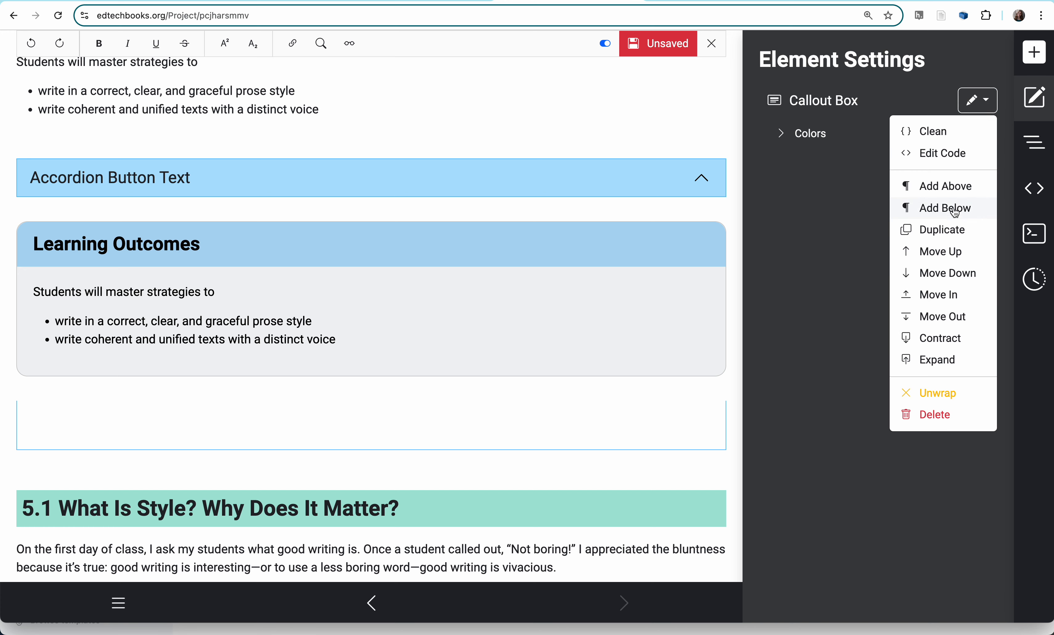
{"action": "left_click", "coordinate": [942, 252]}
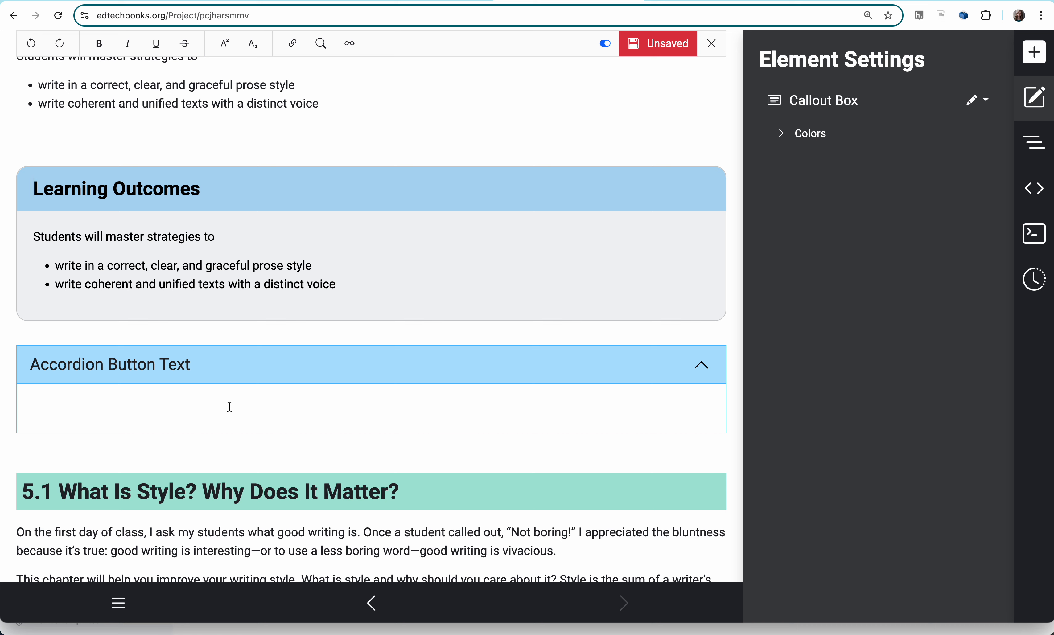
{"action": "scroll", "coordinate": [230, 407], "scroll_direction": "up", "scroll_amount": 2}
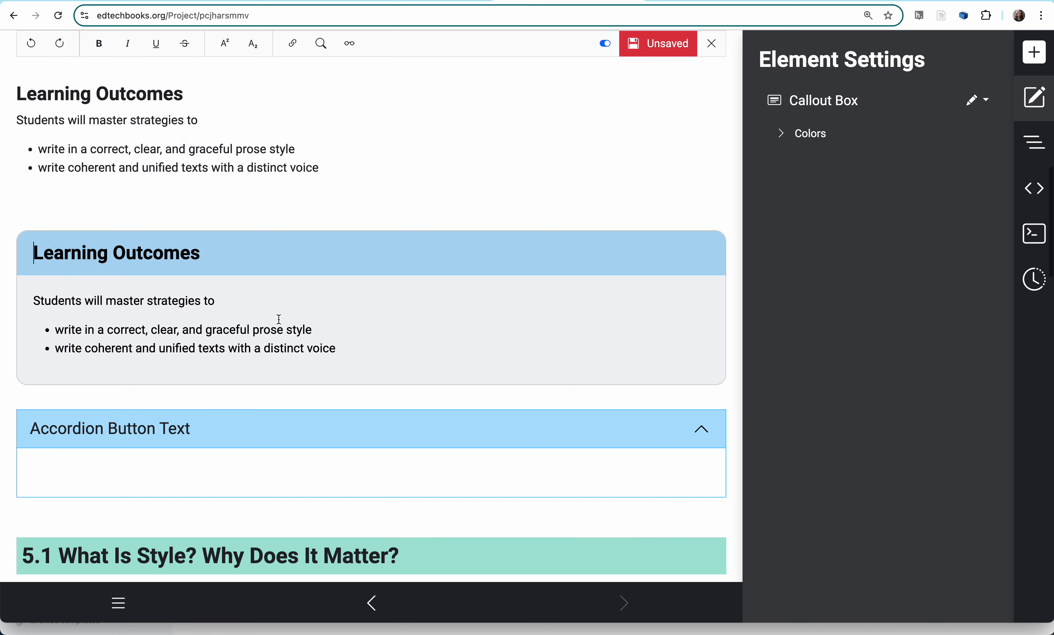
- Duplicate the Learning Outcomes callout box so that a copy sits directly below the original, above the accordion
{"action": "left_click", "coordinate": [146, 197]}
{"action": "left_click", "coordinate": [280, 273]}
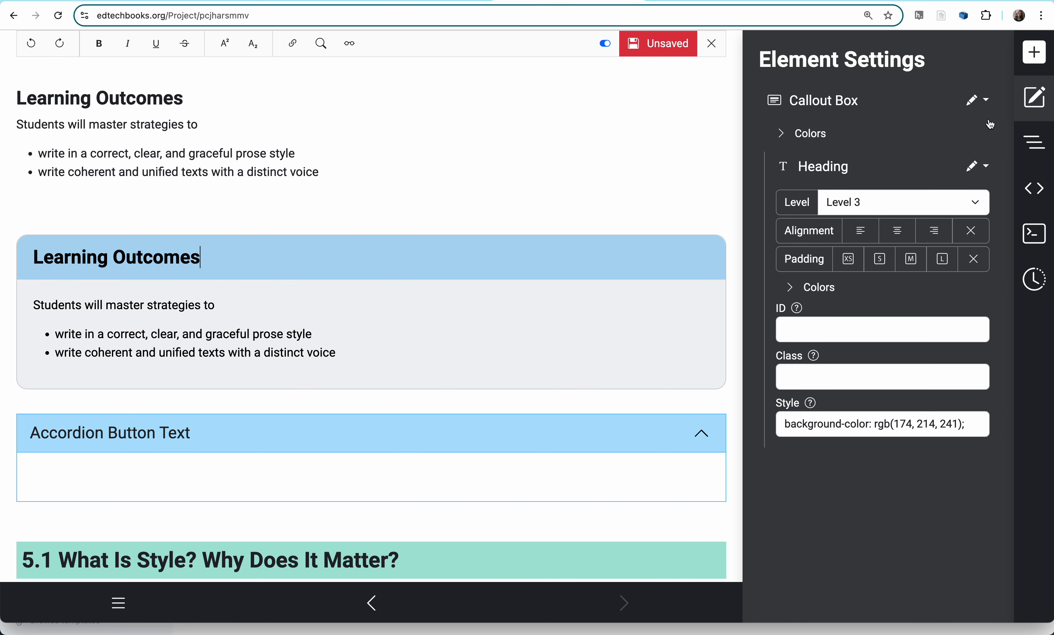
{"action": "left_click", "coordinate": [980, 103]}
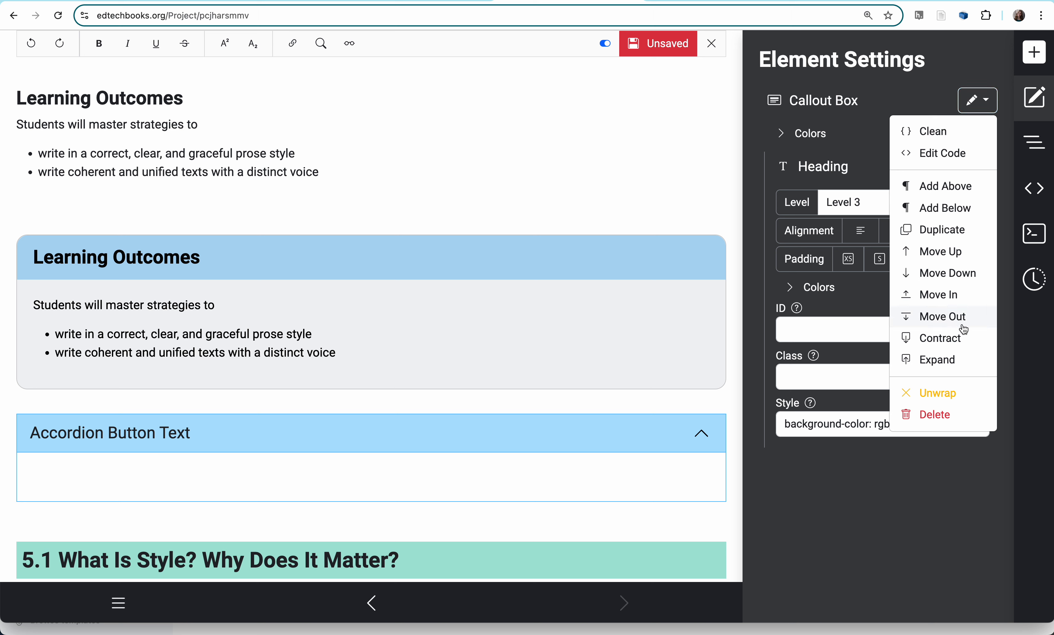
{"action": "left_click", "coordinate": [956, 236]}
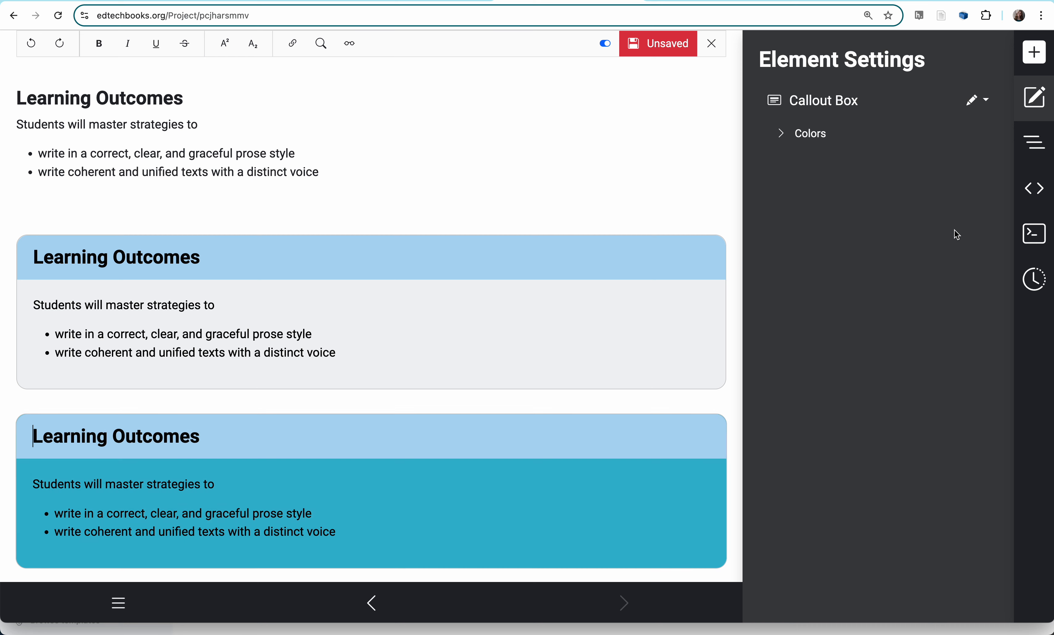
{"action": "scroll", "coordinate": [455, 352], "scroll_direction": "down", "scroll_amount": 2}
{"action": "scroll", "coordinate": [455, 352], "scroll_direction": "up", "scroll_amount": 2}
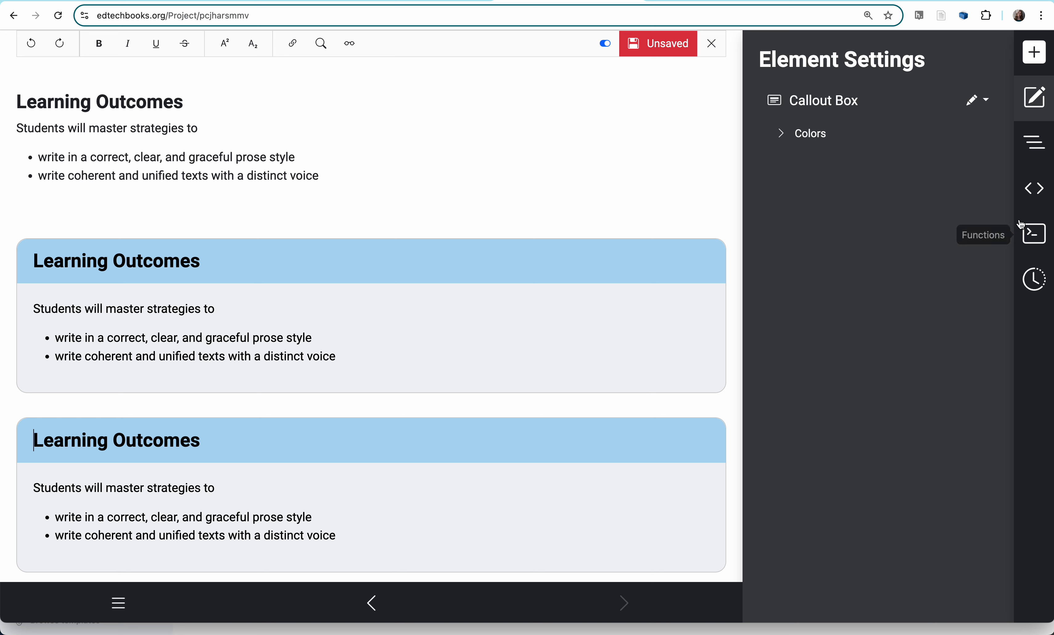
- Save the chapter with the list of available elements showing, close the editor and view the resulting page
{"action": "left_click", "coordinate": [1034, 51]}
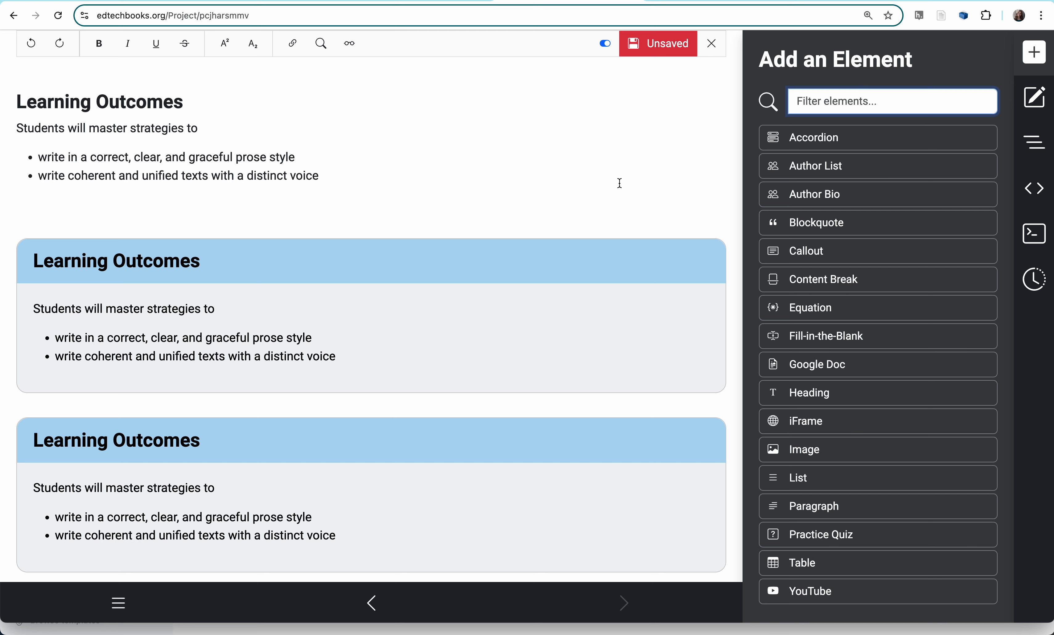
{"action": "scroll", "coordinate": [619, 183], "scroll_direction": "up", "scroll_amount": 10}
{"action": "scroll", "coordinate": [619, 184], "scroll_direction": "down", "scroll_amount": 5}
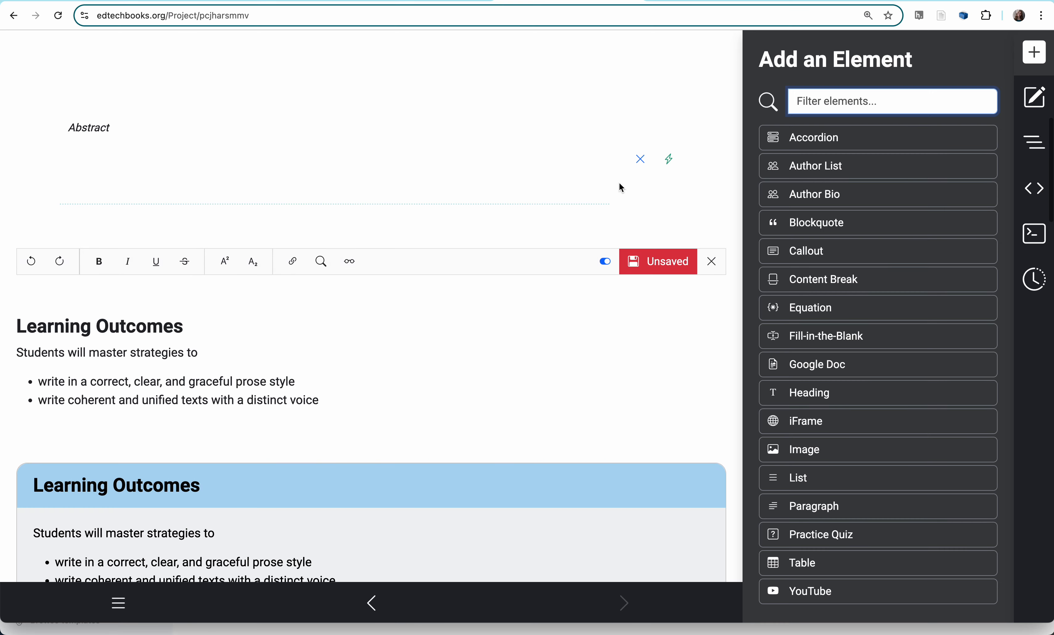
{"action": "left_click", "coordinate": [661, 270]}
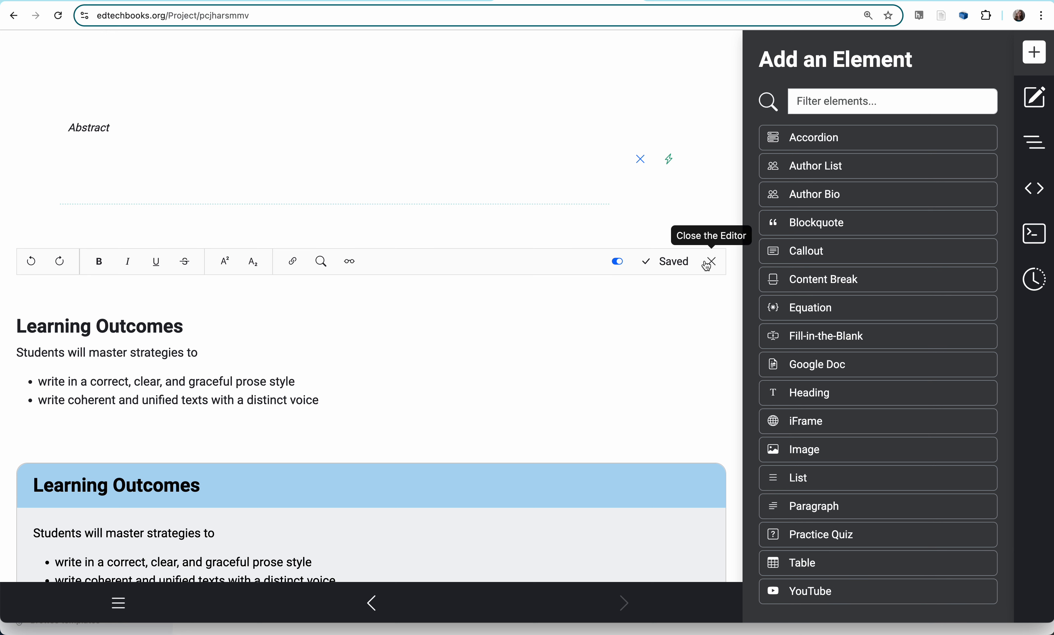
{"action": "left_click", "coordinate": [719, 262]}
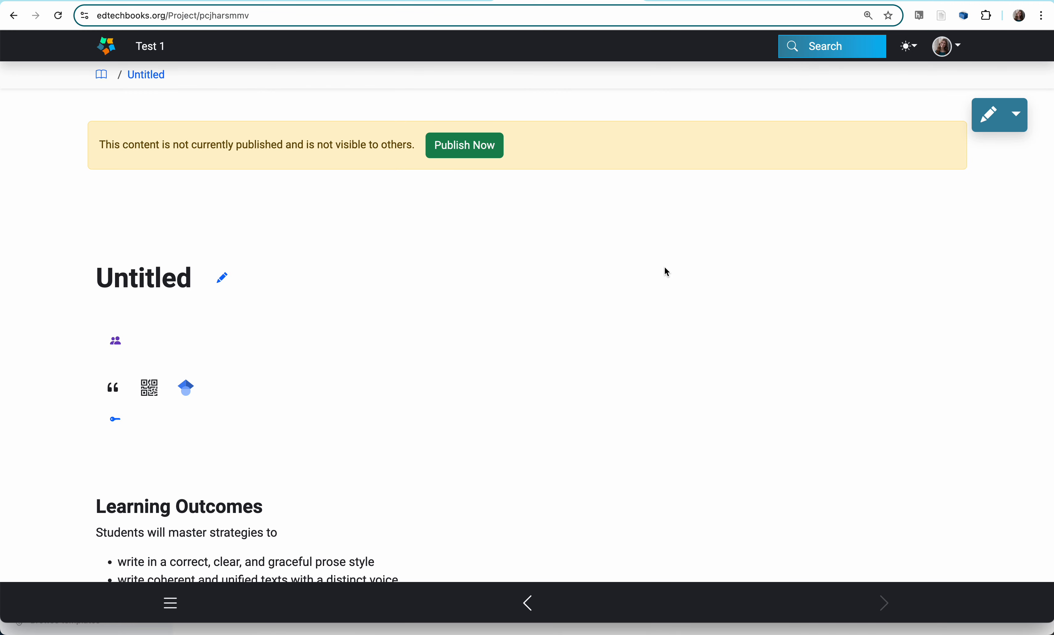
{"action": "scroll", "coordinate": [493, 351], "scroll_direction": "down", "scroll_amount": 5}
{"action": "scroll", "coordinate": [494, 353], "scroll_direction": "up", "scroll_amount": 4}
{"action": "scroll", "coordinate": [516, 328], "scroll_direction": "down", "scroll_amount": 4}
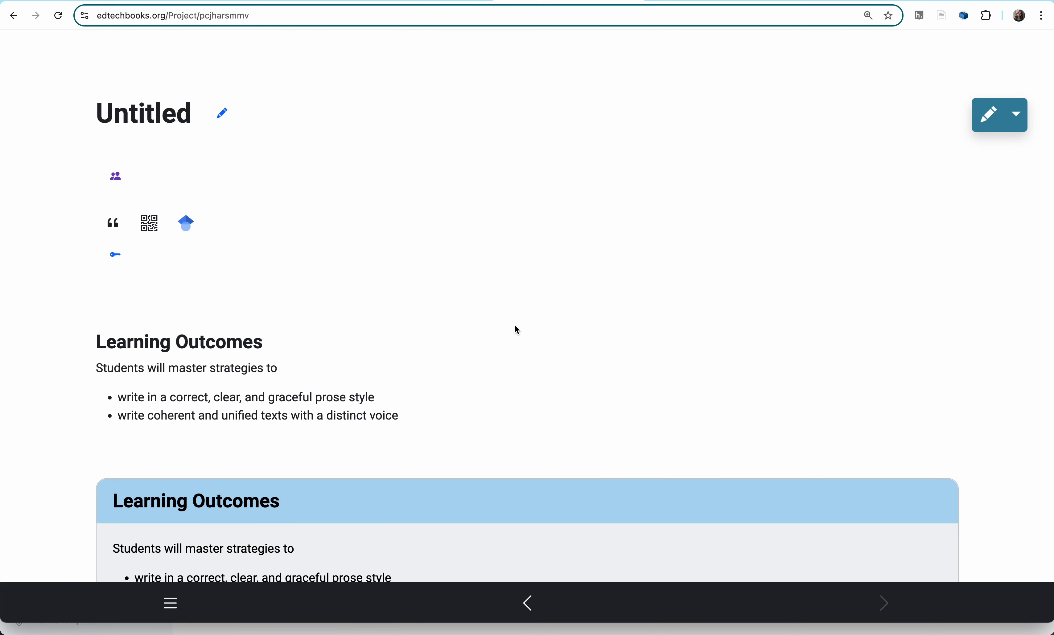